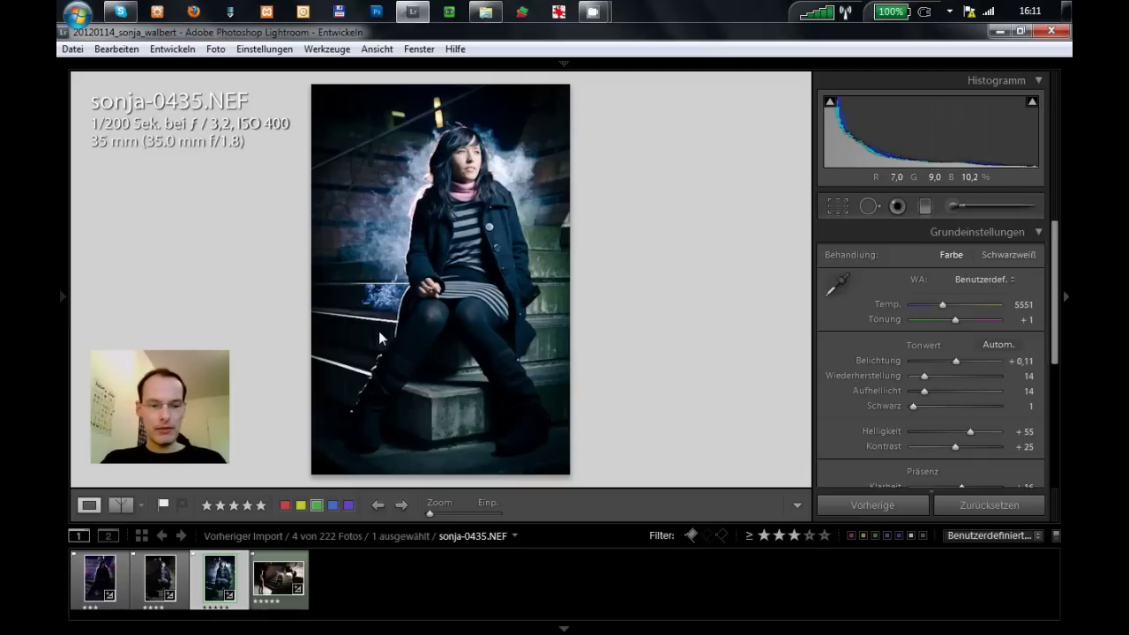
# Browse the series (sonja-0439, sonja-0418, sonja-0431) and return to portrait sonja-0435.
pyautogui.click(280, 580)
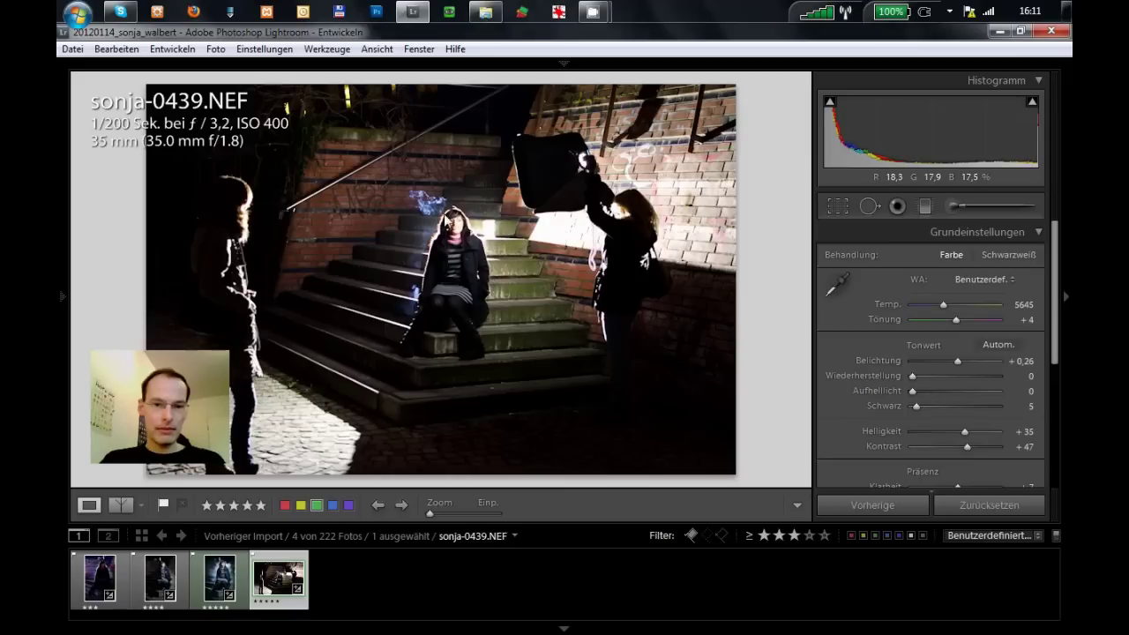
pyautogui.click(220, 578)
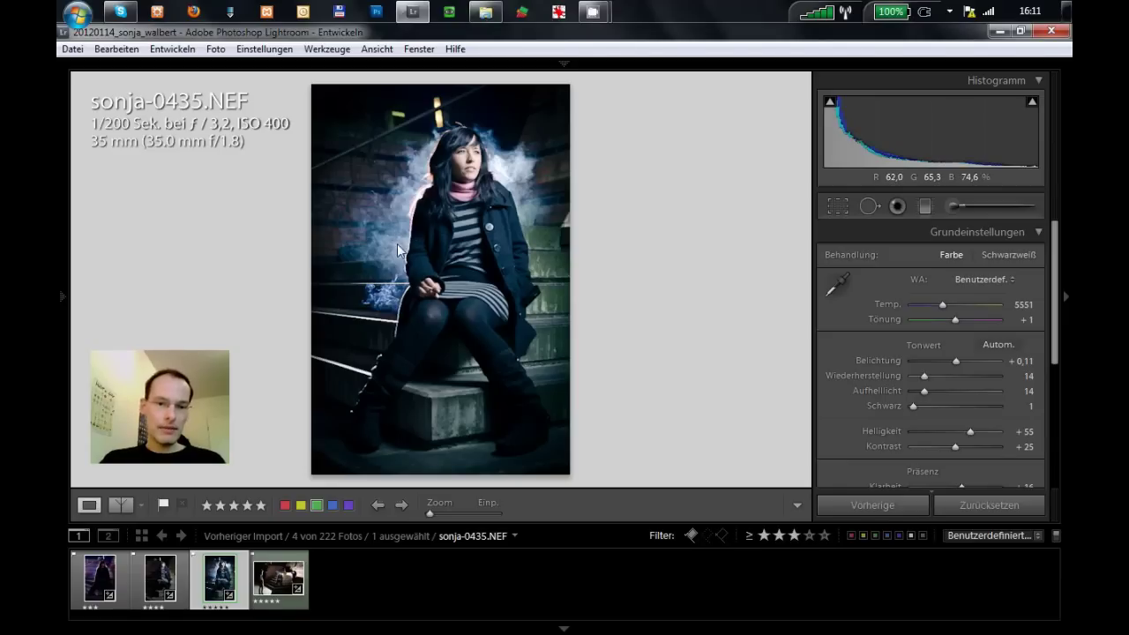
pyautogui.press('Right')
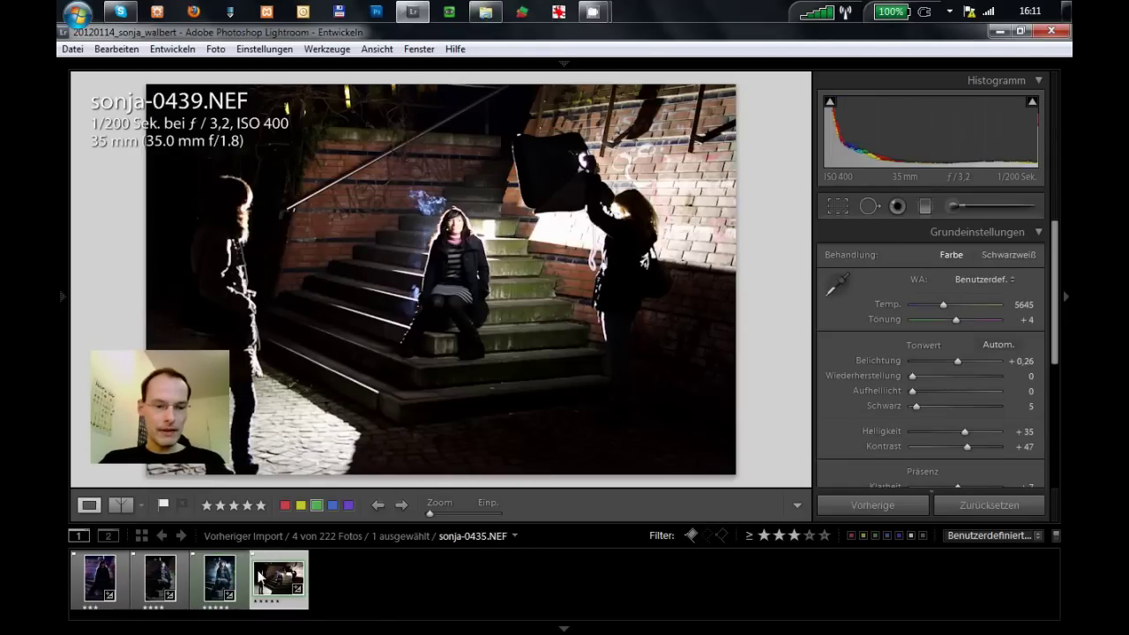
pyautogui.click(120, 580)
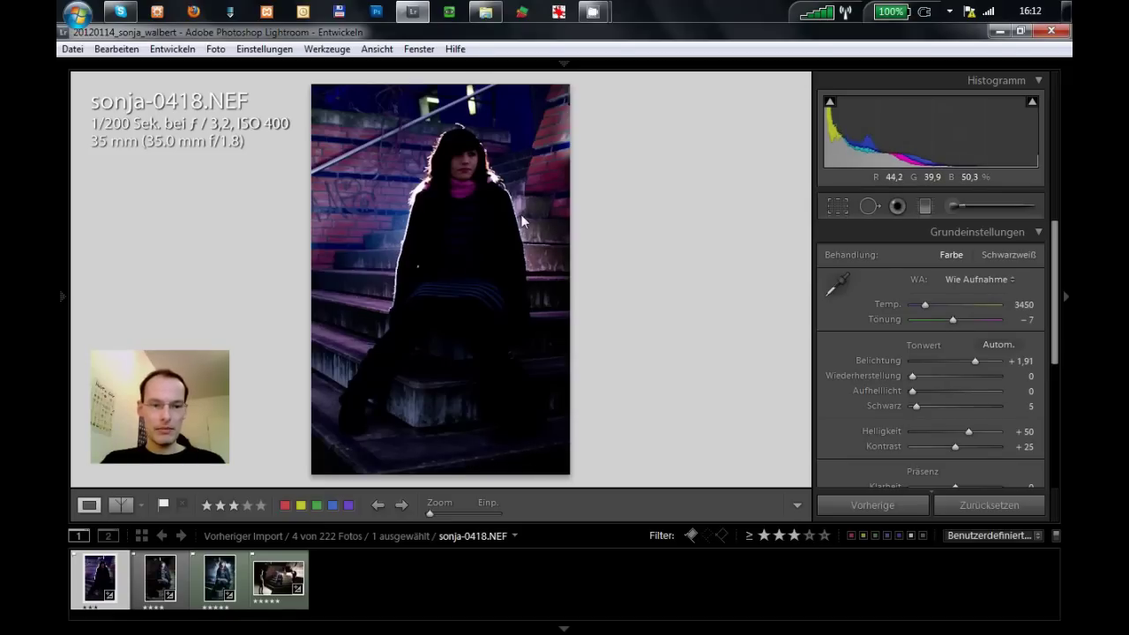
pyautogui.click(159, 578)
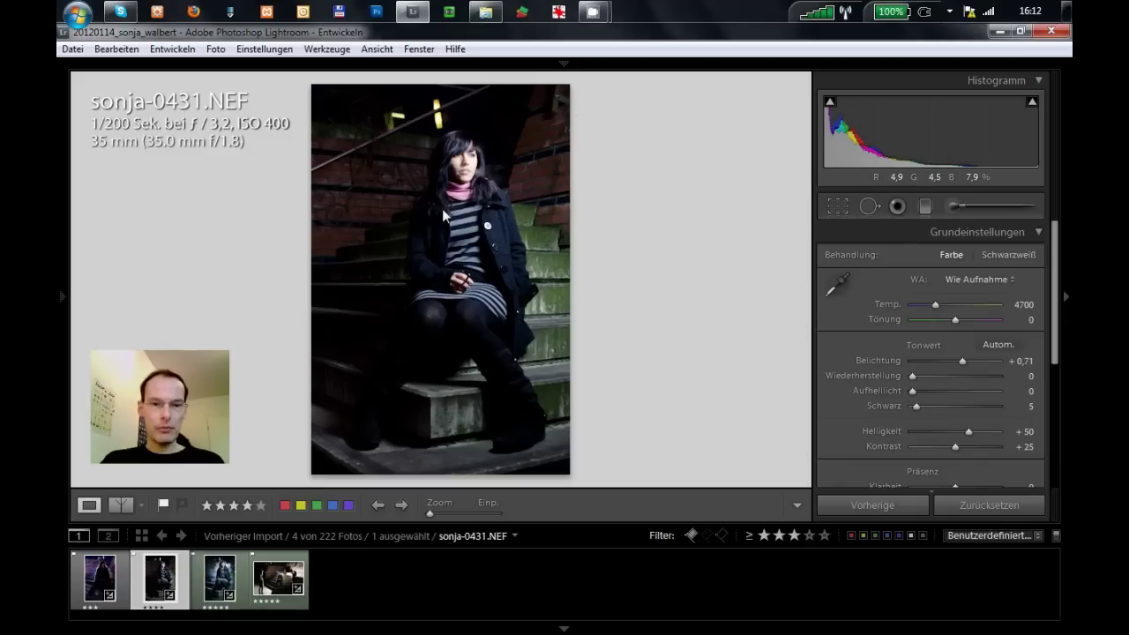
pyautogui.click(216, 588)
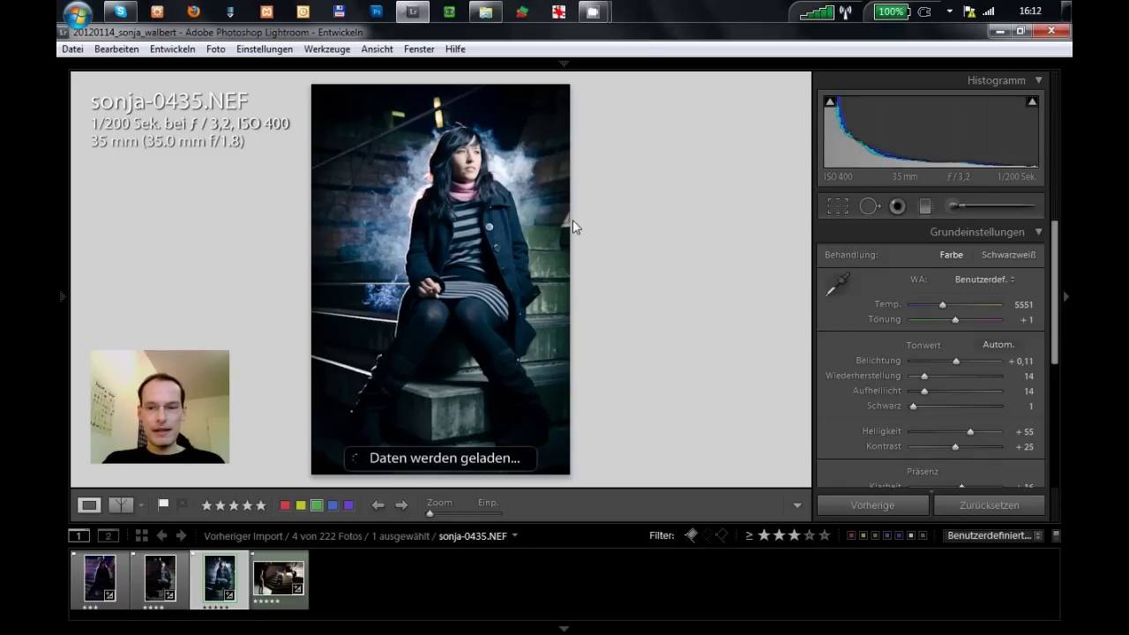
# Hide the filmstrip and info overlay, reset development settings, and set temperature to 5551.
pyautogui.click(567, 627)
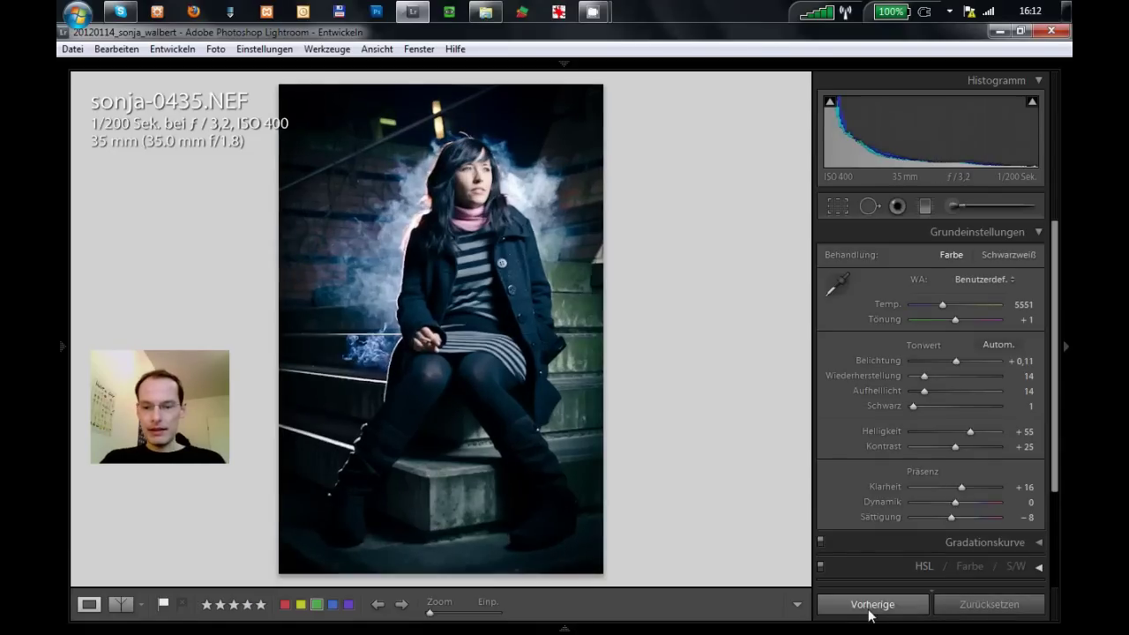
pyautogui.click(992, 608)
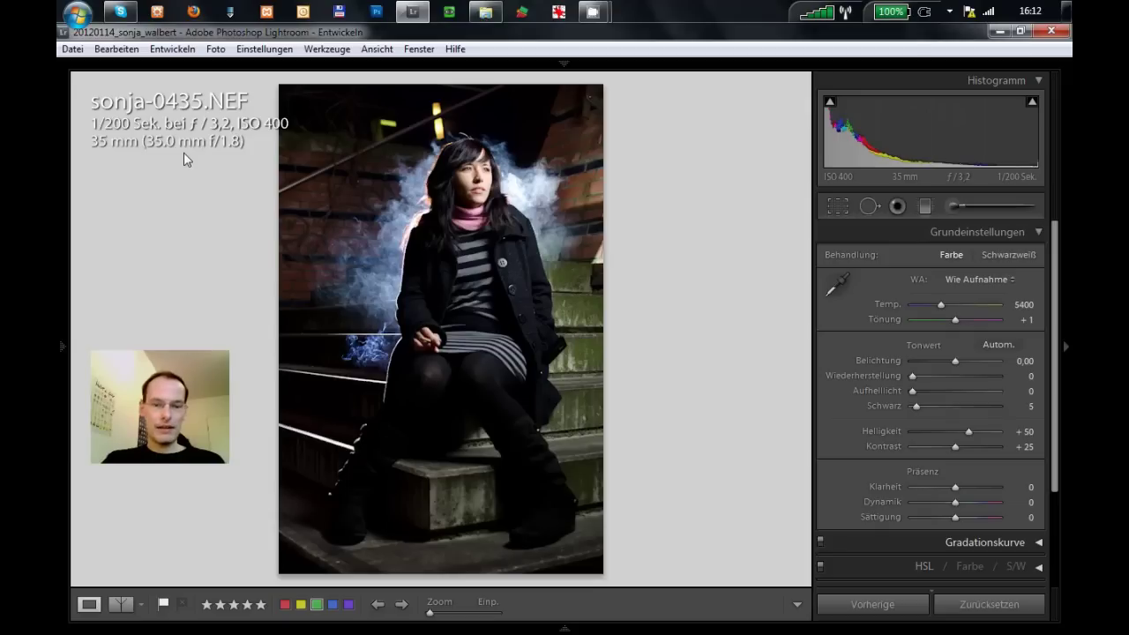
pyautogui.press('i')
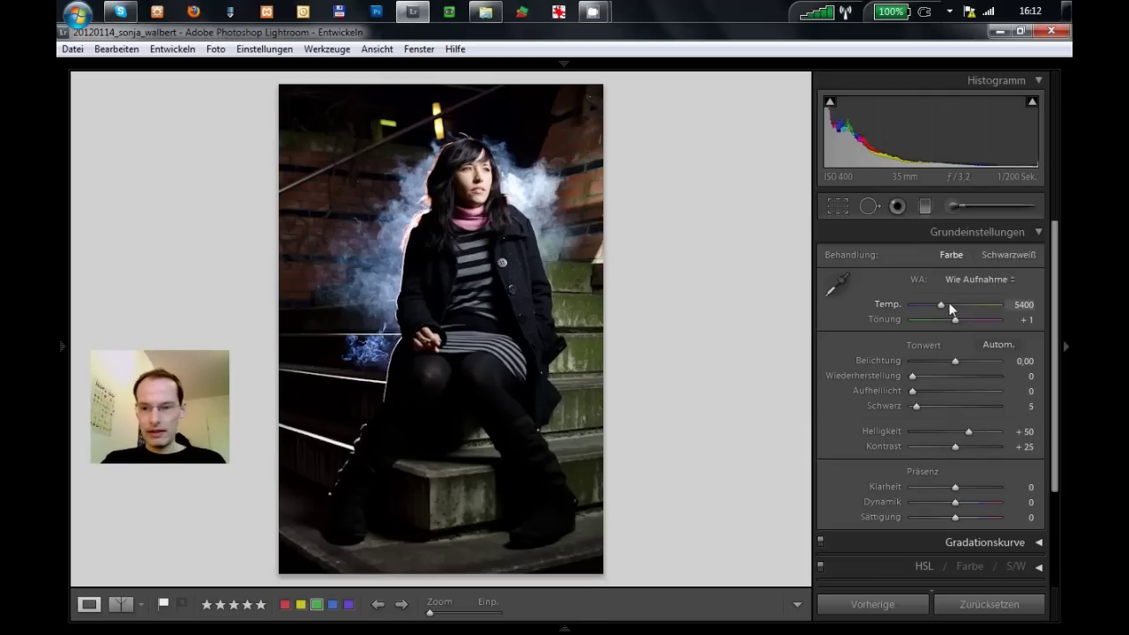
pyautogui.moveTo(942, 304); pyautogui.dragTo(934, 304)
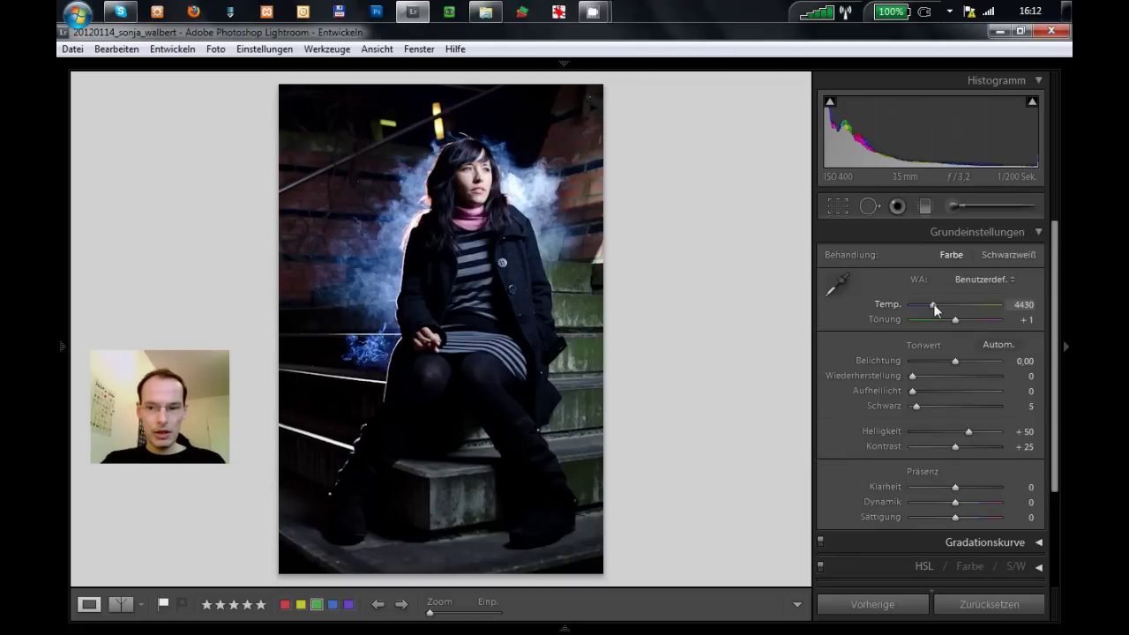
pyautogui.moveTo(934, 306); pyautogui.dragTo(942, 303)
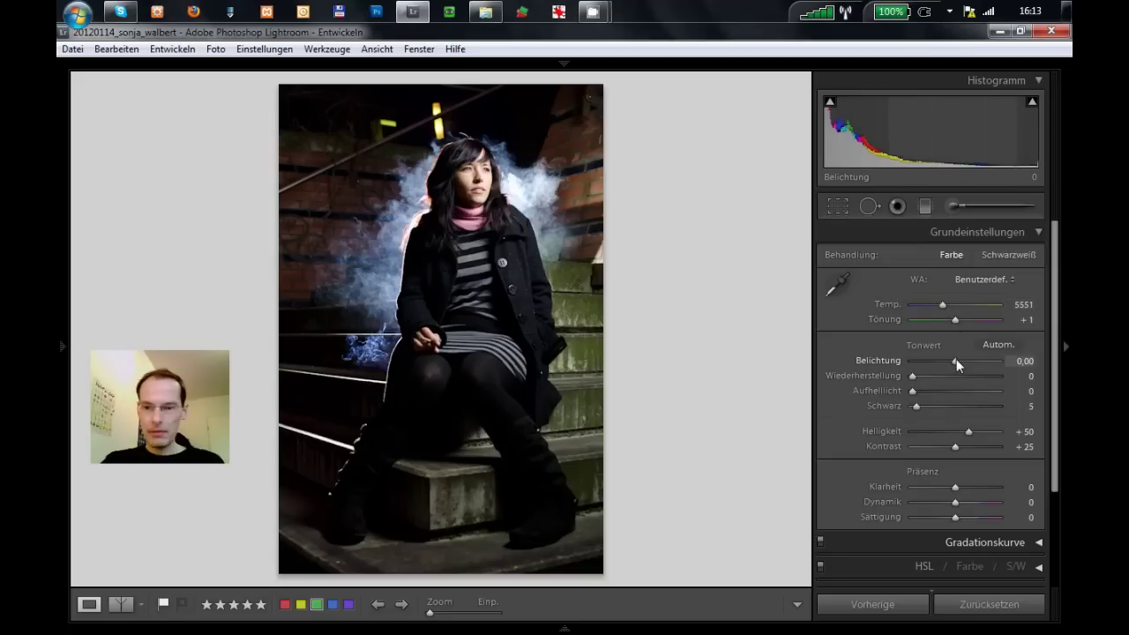
# Set exposure to +0.11 and highlight recovery to 14, checking the clipping warning.
pyautogui.click(956, 360)
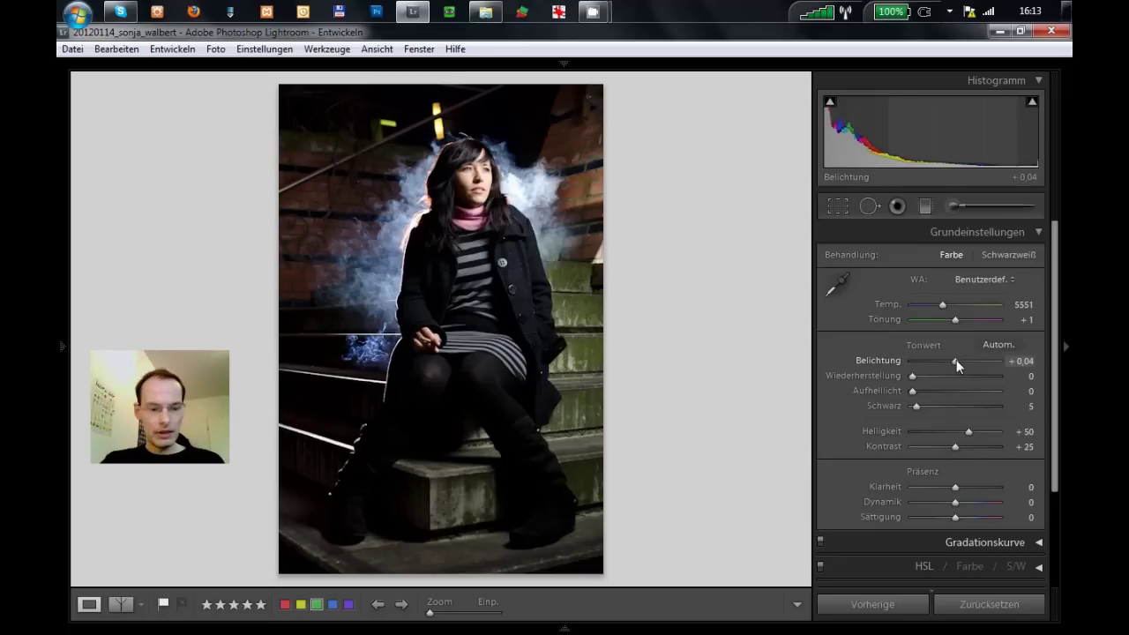
pyautogui.moveTo(957, 360); pyautogui.dragTo(951, 359)
pyautogui.moveTo(952, 360); pyautogui.dragTo(956, 359)
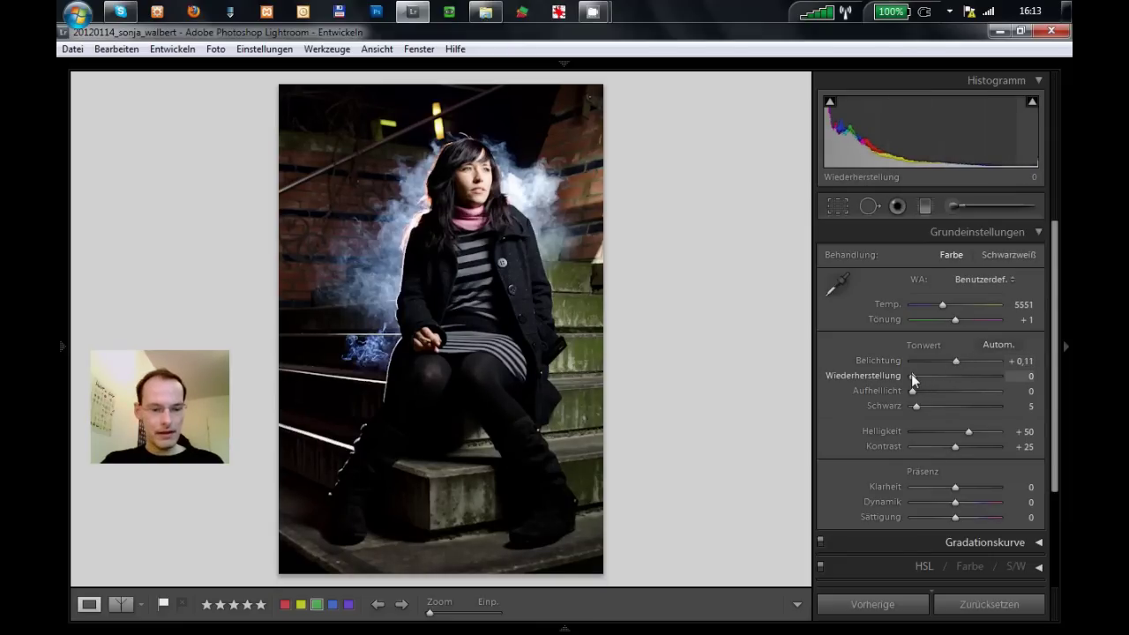
pyautogui.click(1033, 103)
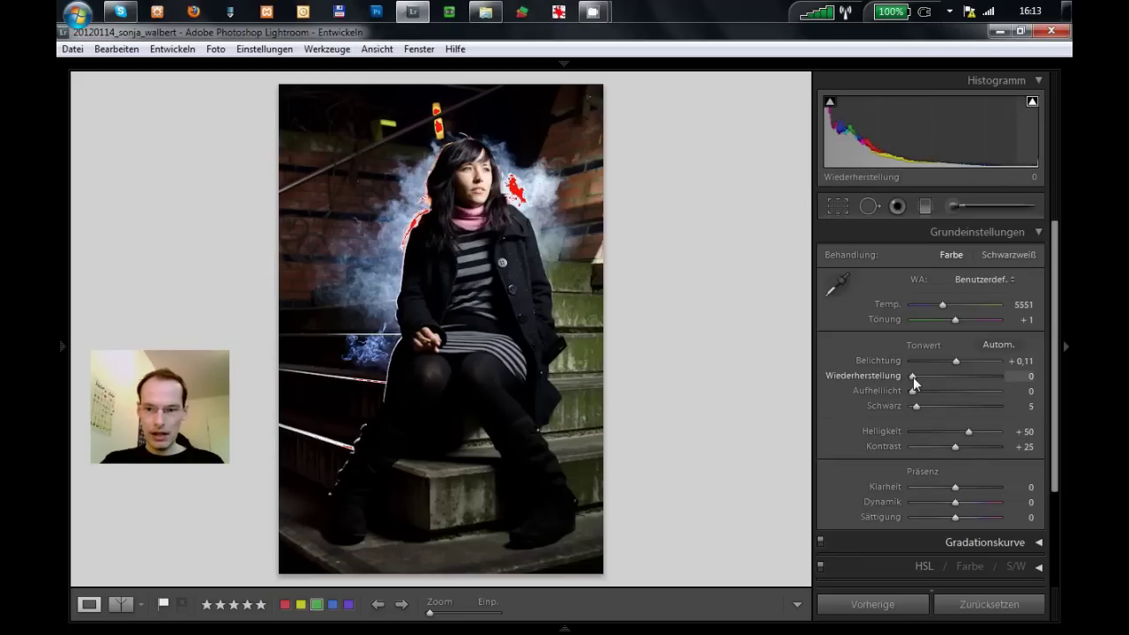
pyautogui.moveTo(913, 377); pyautogui.dragTo(923, 378)
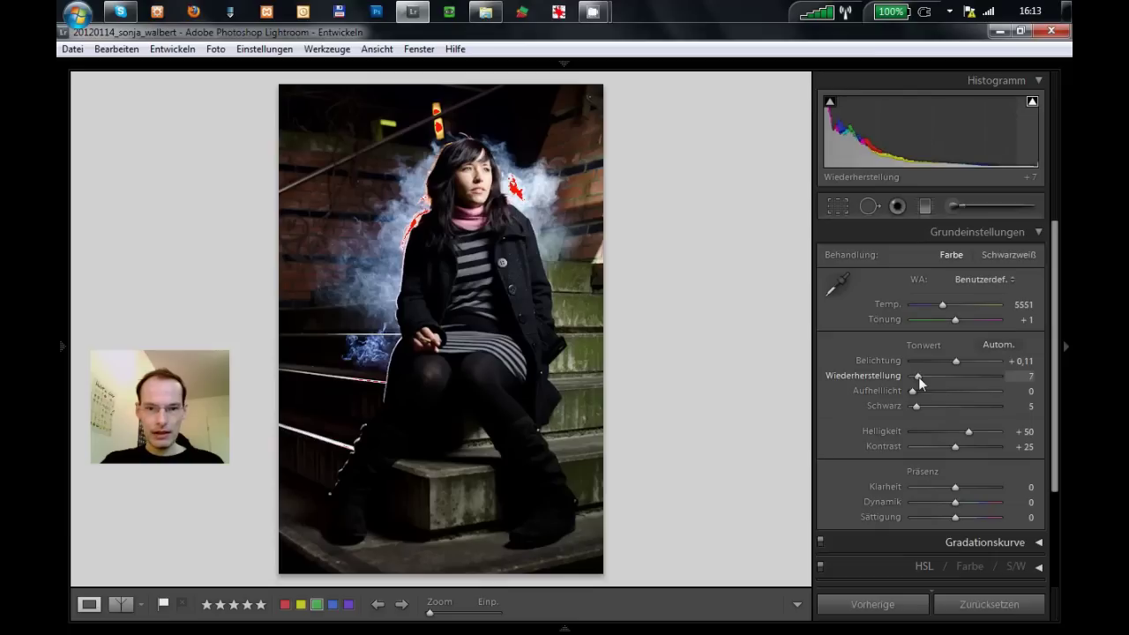
pyautogui.moveTo(923, 378); pyautogui.dragTo(923, 377)
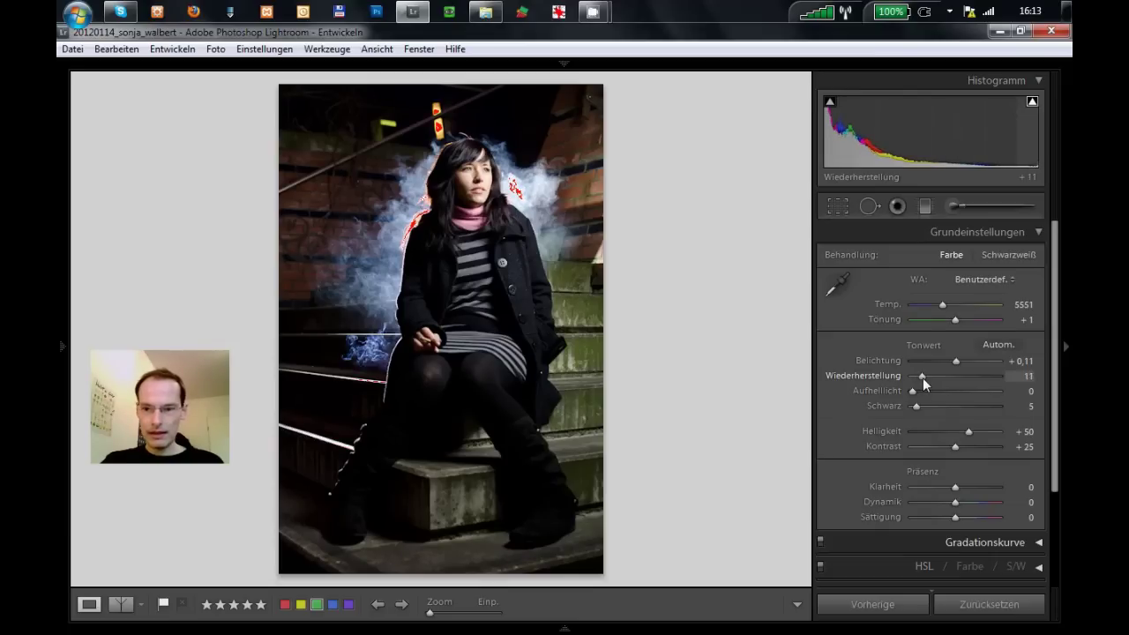
# Set fill light to 14 and recheck the smoke's clipped highlights.
pyautogui.click(1031, 104)
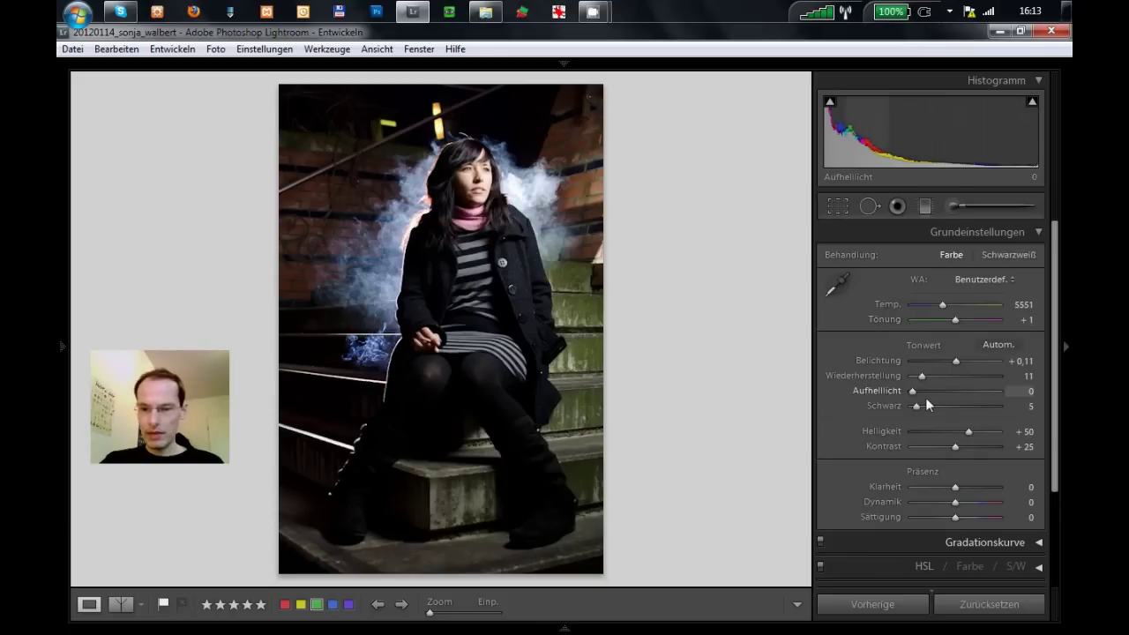
pyautogui.moveTo(913, 391); pyautogui.dragTo(923, 391)
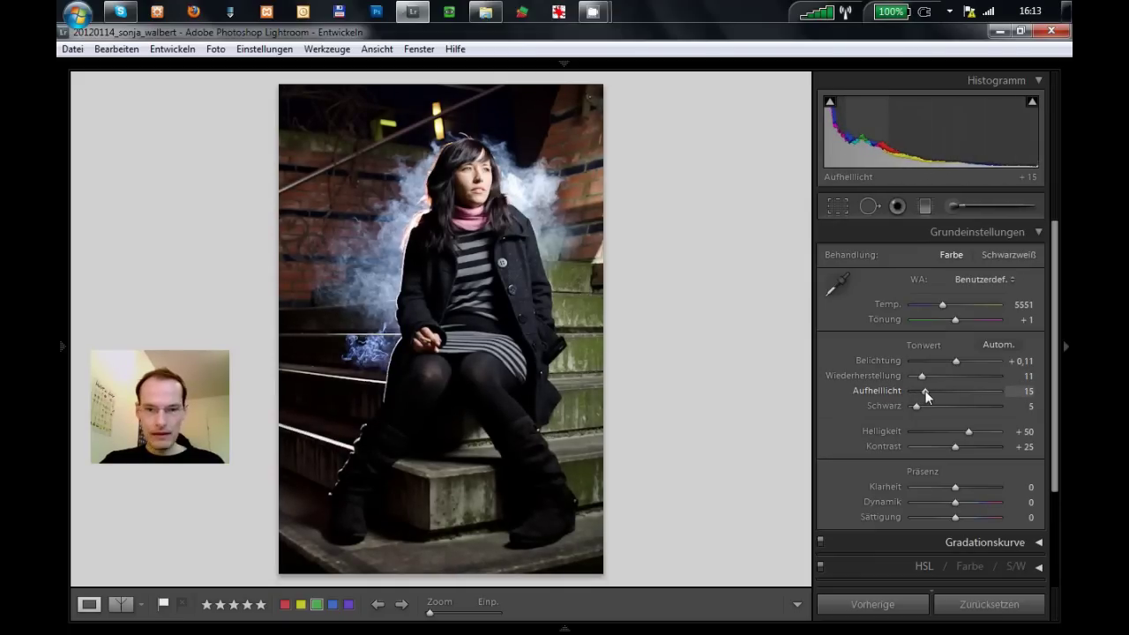
pyautogui.moveTo(926, 390)
pyautogui.mouseDown()
pyautogui.moveTo(935, 389)
pyautogui.moveTo(923, 391)
pyautogui.mouseUp()
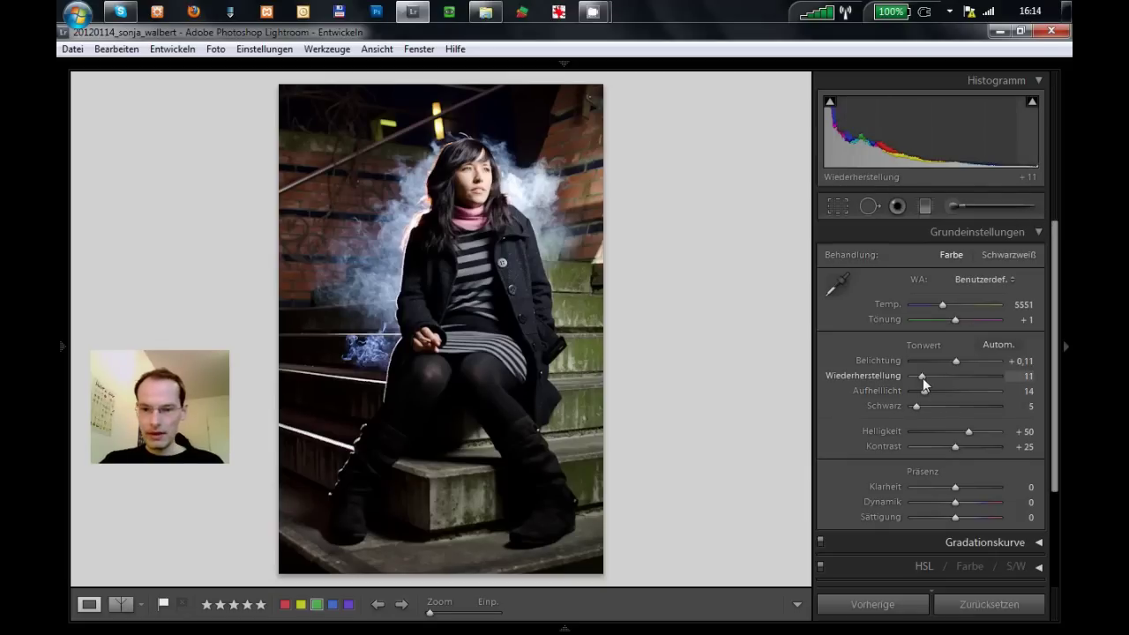
pyautogui.click(1032, 101)
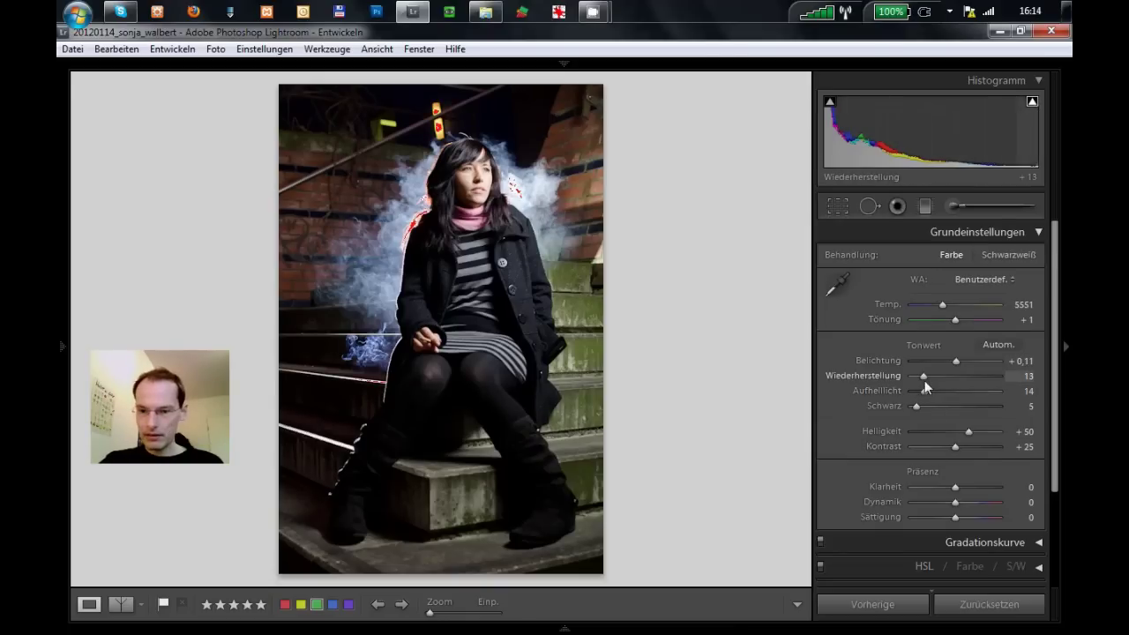
pyautogui.moveTo(924, 378); pyautogui.dragTo(924, 377)
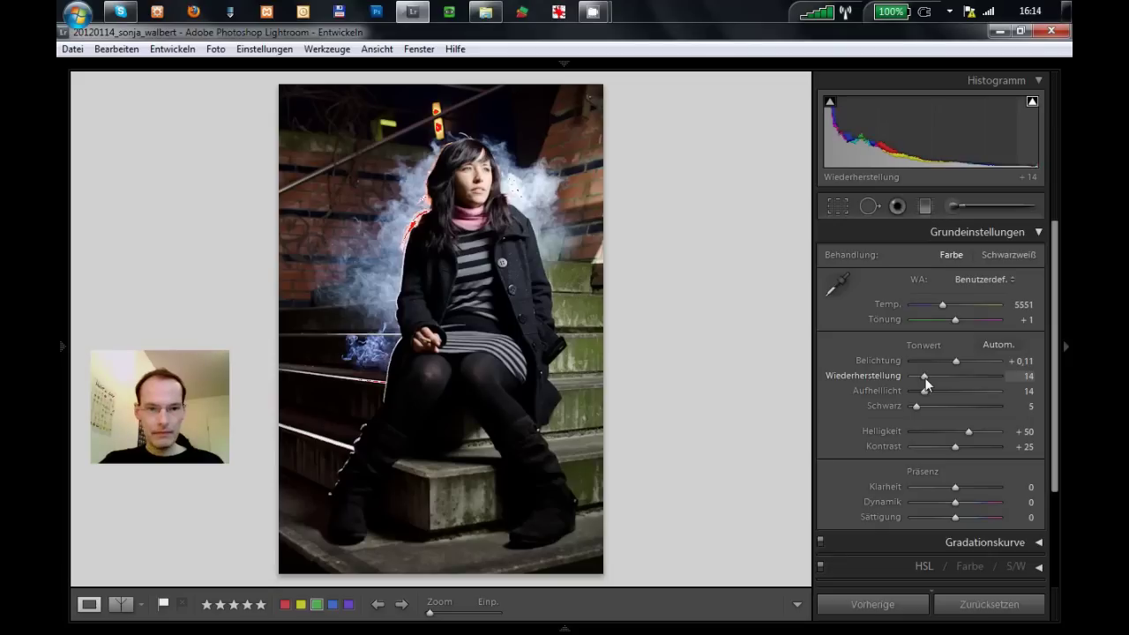
pyautogui.click(1031, 102)
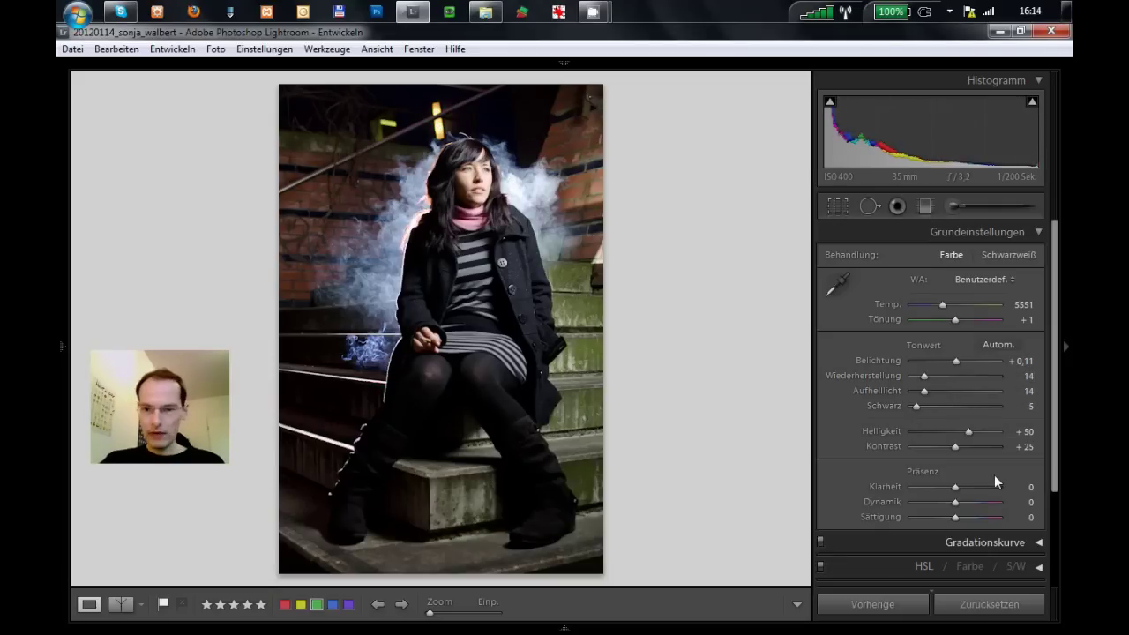
# Raise brightness to +55 and keep contrast at +25.
pyautogui.scroll(-2, 1015, 379)
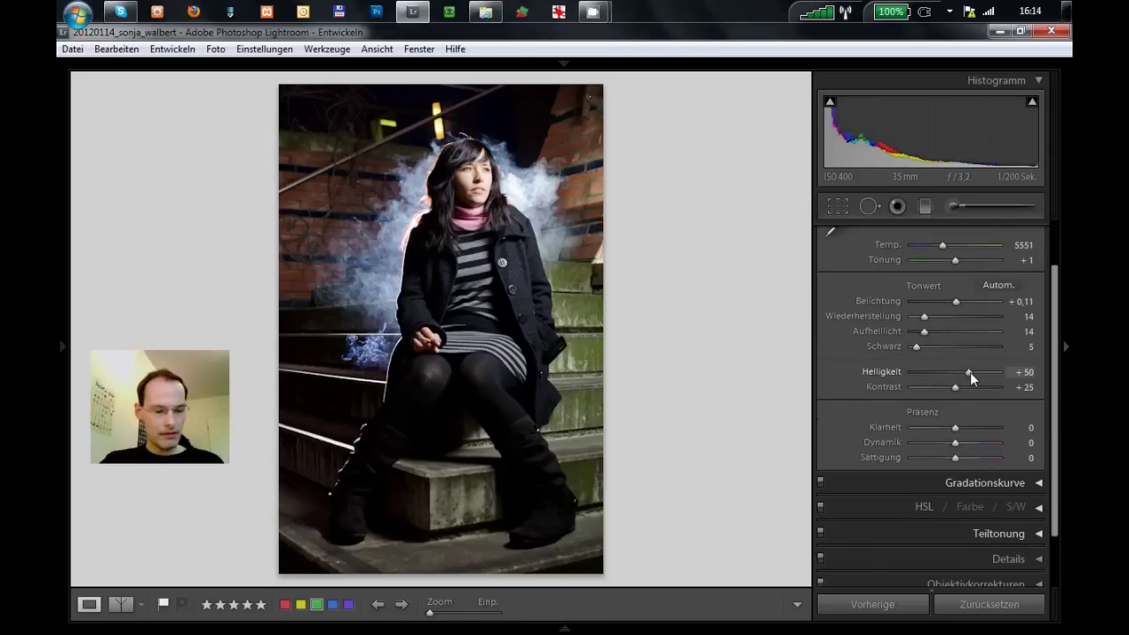
pyautogui.moveTo(970, 372); pyautogui.dragTo(972, 372)
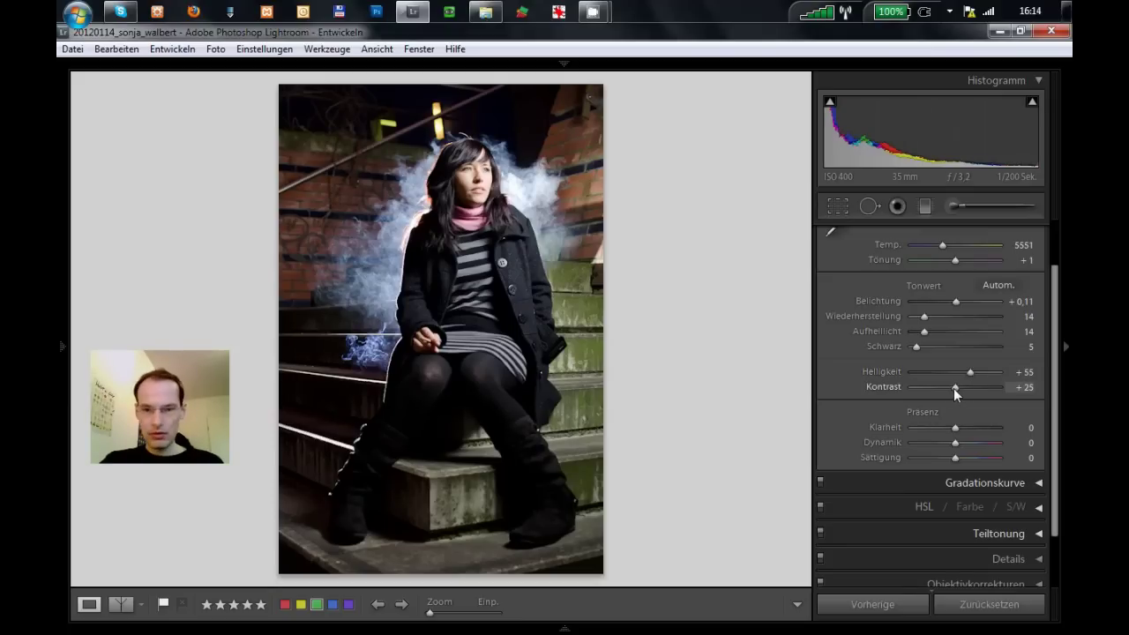
pyautogui.moveTo(956, 387); pyautogui.dragTo(955, 386)
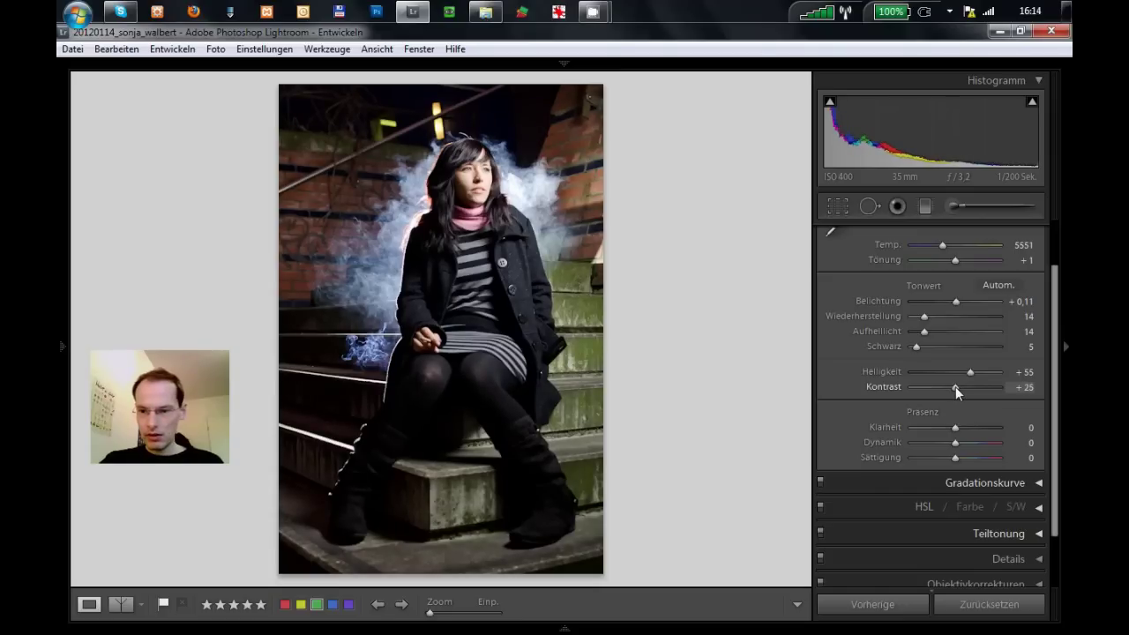
pyautogui.moveTo(956, 392); pyautogui.dragTo(954, 391)
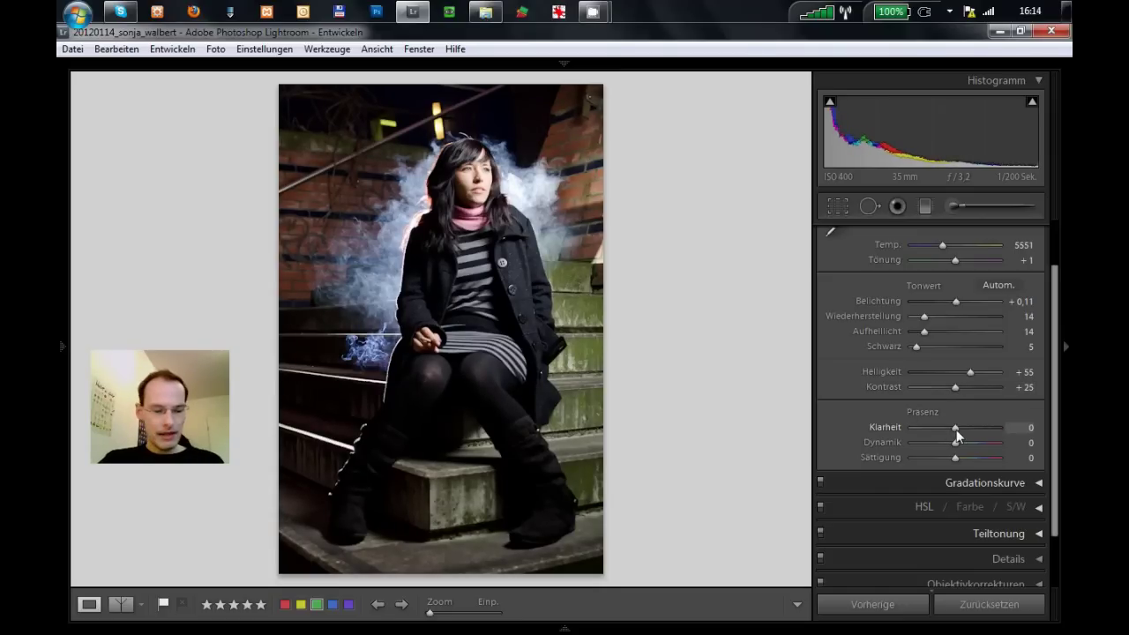
# Set clarity to +16 while judging the face at 1:1, then return to fit view.
pyautogui.moveTo(956, 429); pyautogui.dragTo(961, 429)
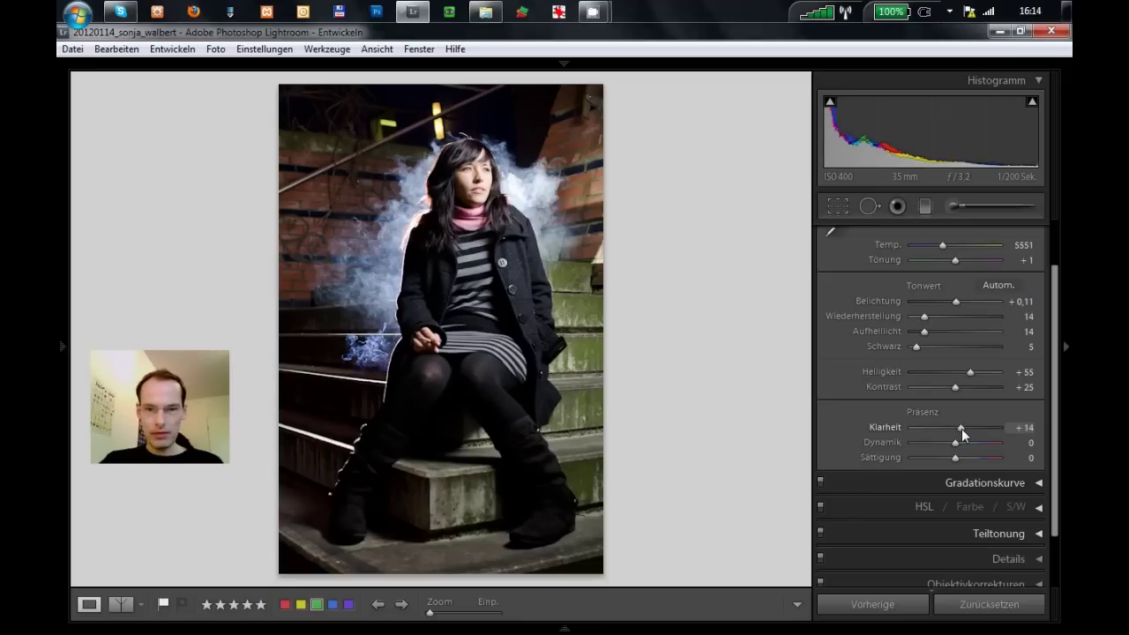
pyautogui.click(496, 225)
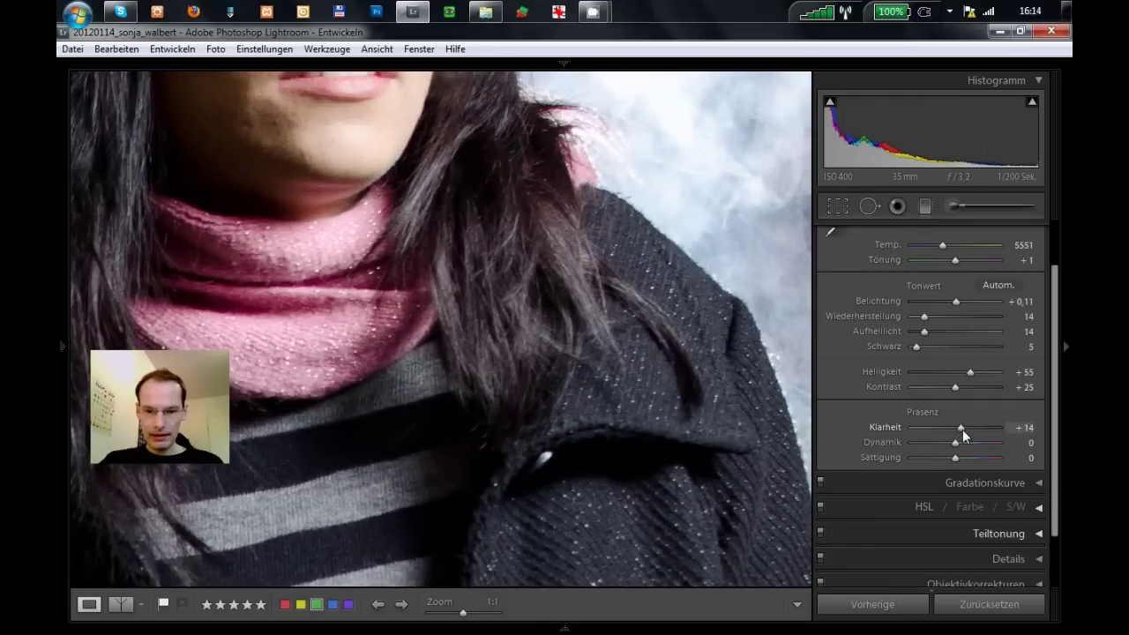
pyautogui.moveTo(962, 429)
pyautogui.mouseDown()
pyautogui.moveTo(994, 428)
pyautogui.moveTo(947, 429)
pyautogui.moveTo(962, 428)
pyautogui.mouseUp()
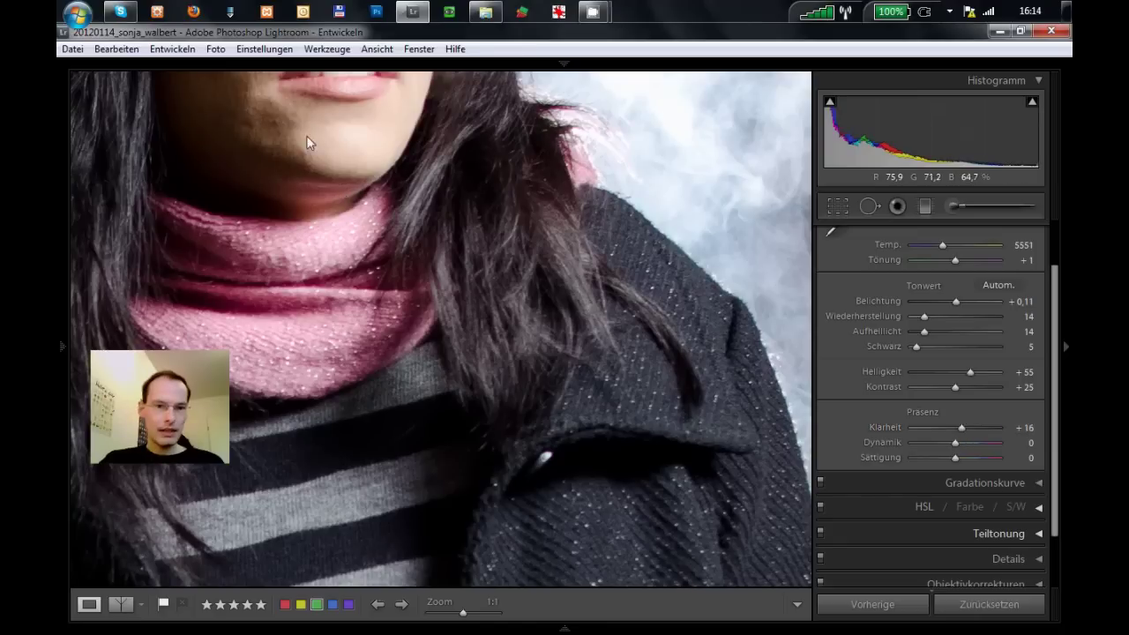
pyautogui.moveTo(309, 144); pyautogui.dragTo(398, 241)
pyautogui.moveTo(376, 158); pyautogui.dragTo(350, 305)
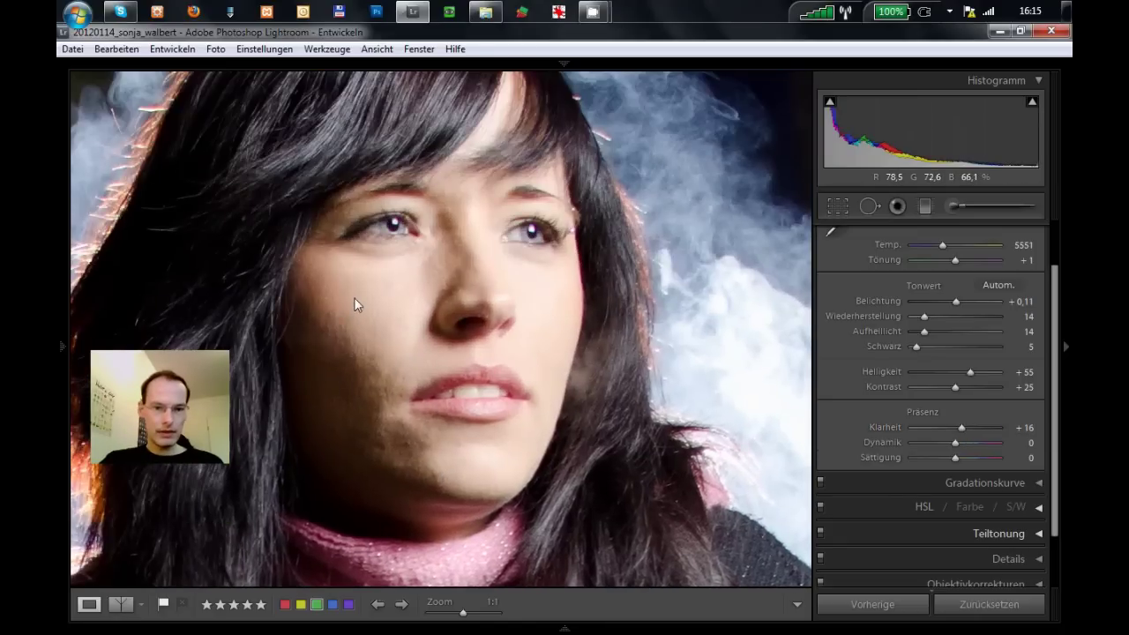
pyautogui.click(509, 338)
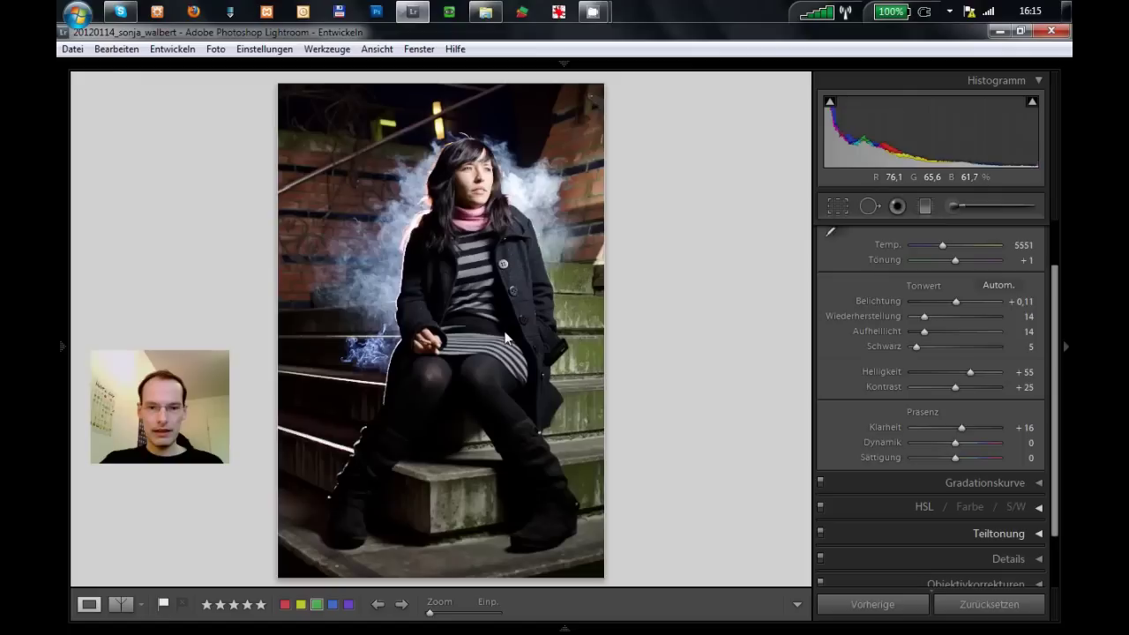
# Lower saturation to −8 and check the muted colours on the face at 1:1.
pyautogui.click(963, 457)
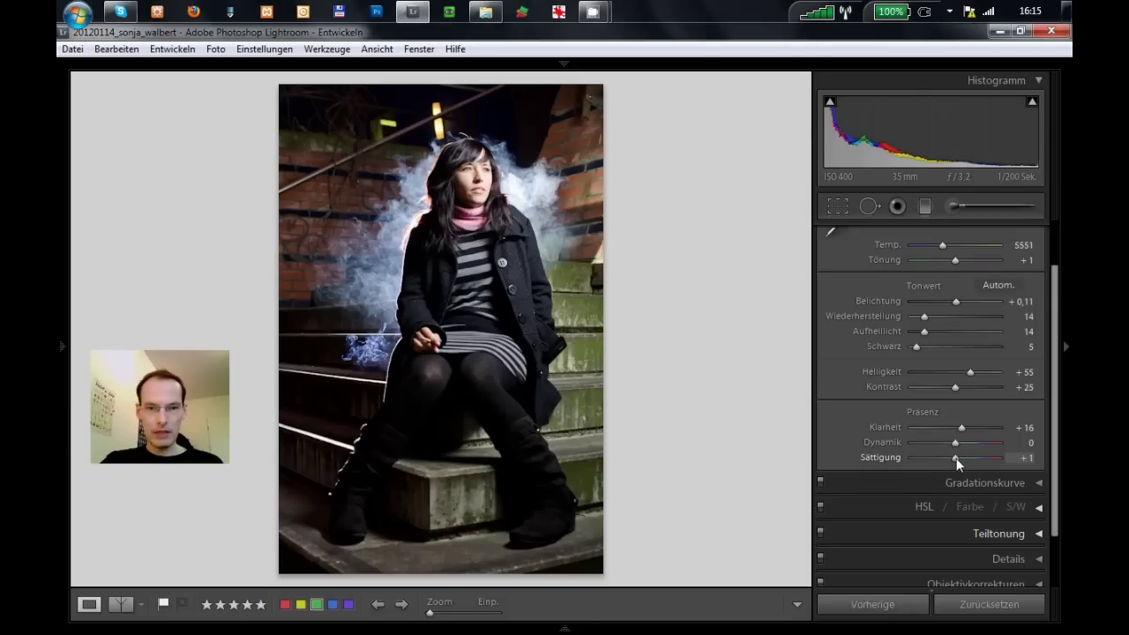
pyautogui.moveTo(956, 458); pyautogui.dragTo(952, 458)
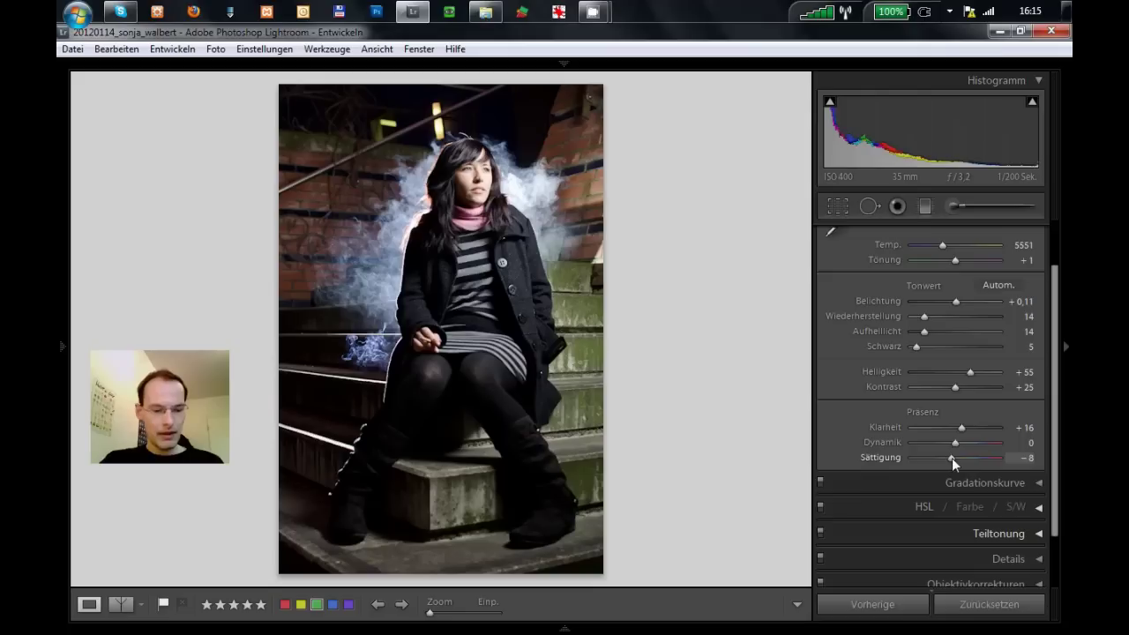
pyautogui.moveTo(951, 458); pyautogui.dragTo(950, 458)
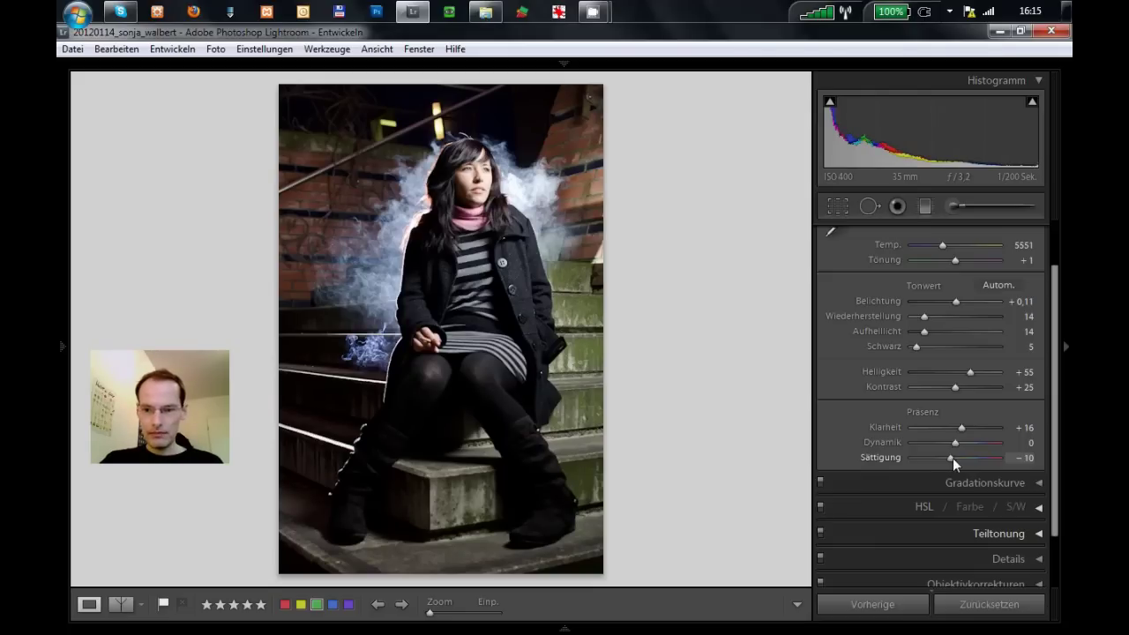
pyautogui.click(952, 458)
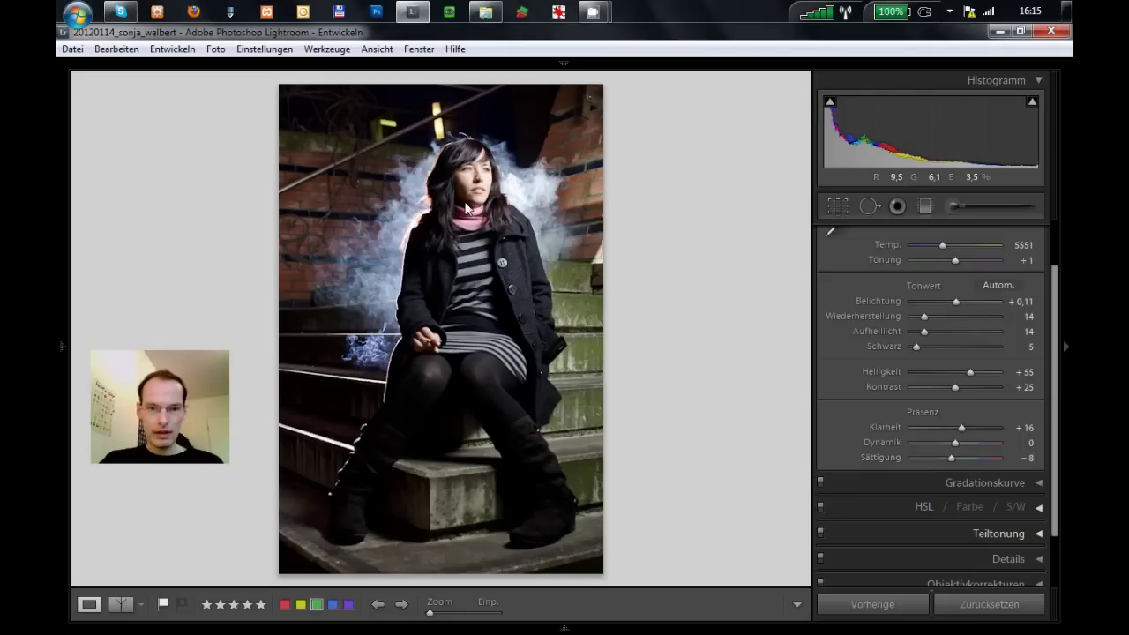
pyautogui.click(466, 209)
pyautogui.moveTo(464, 131); pyautogui.dragTo(476, 283)
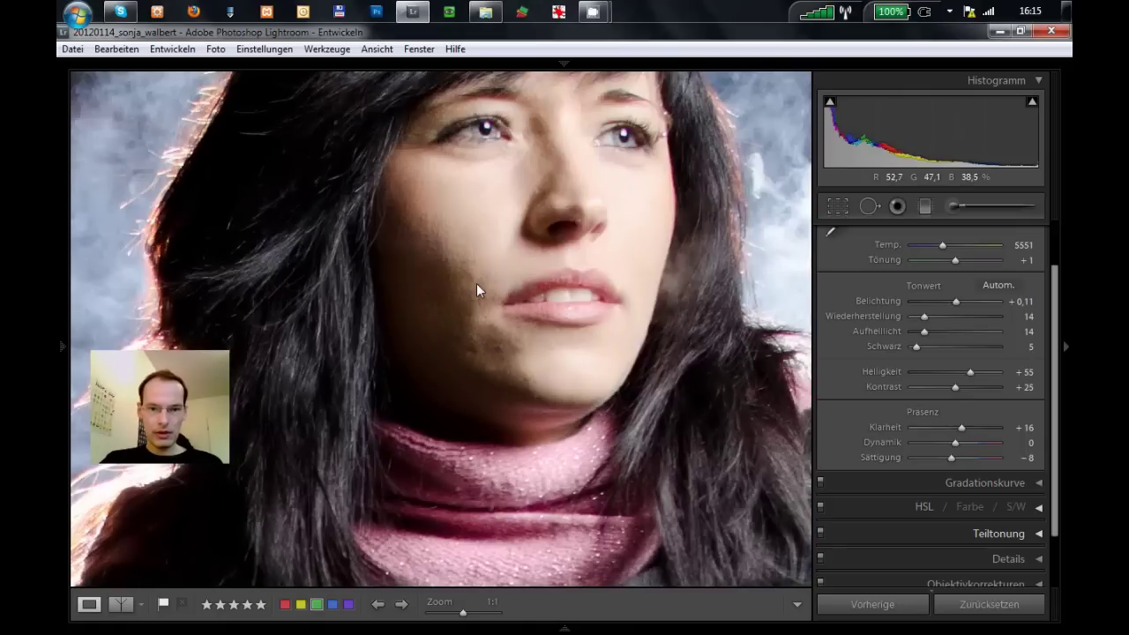
pyautogui.click(477, 289)
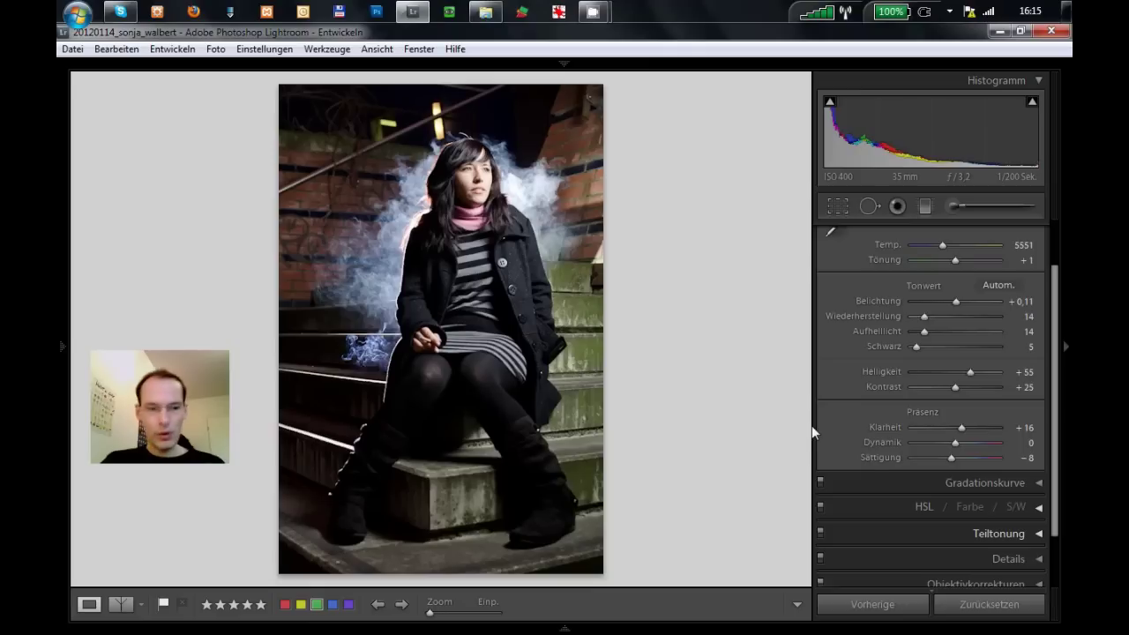
# Tint the split-toning shadows blue with saturation 50.
pyautogui.click(951, 482)
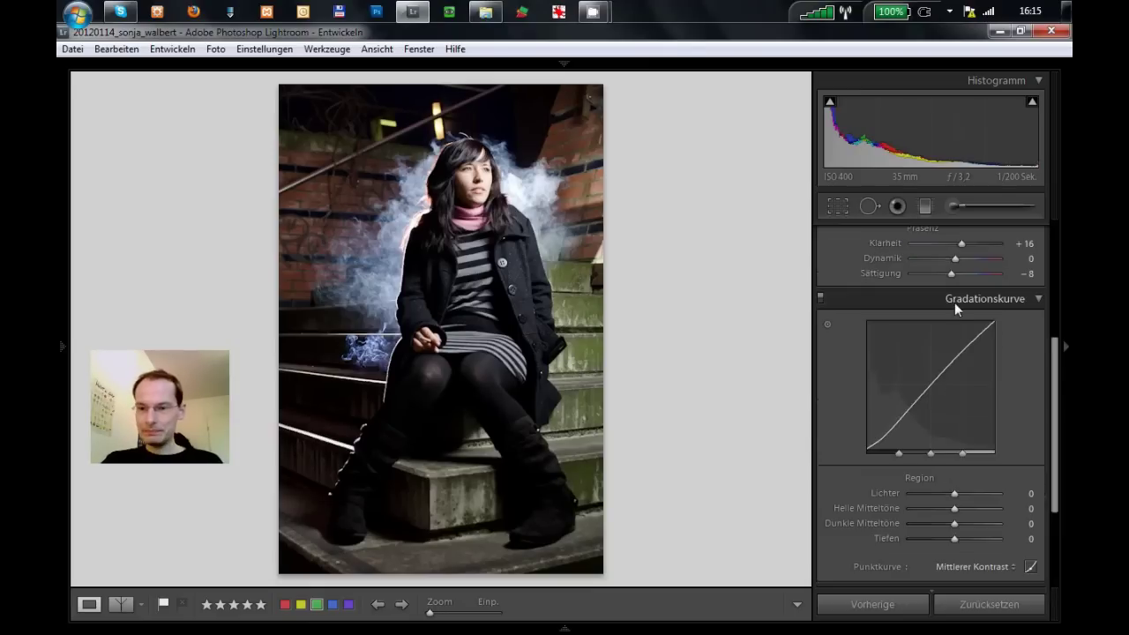
pyautogui.click(954, 297)
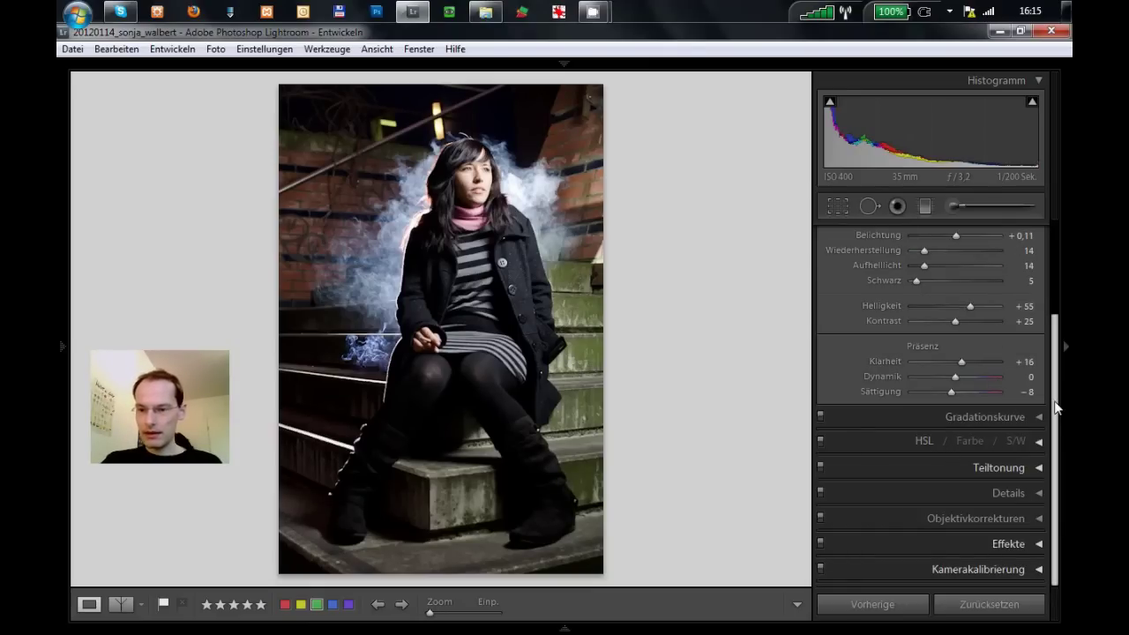
pyautogui.click(956, 467)
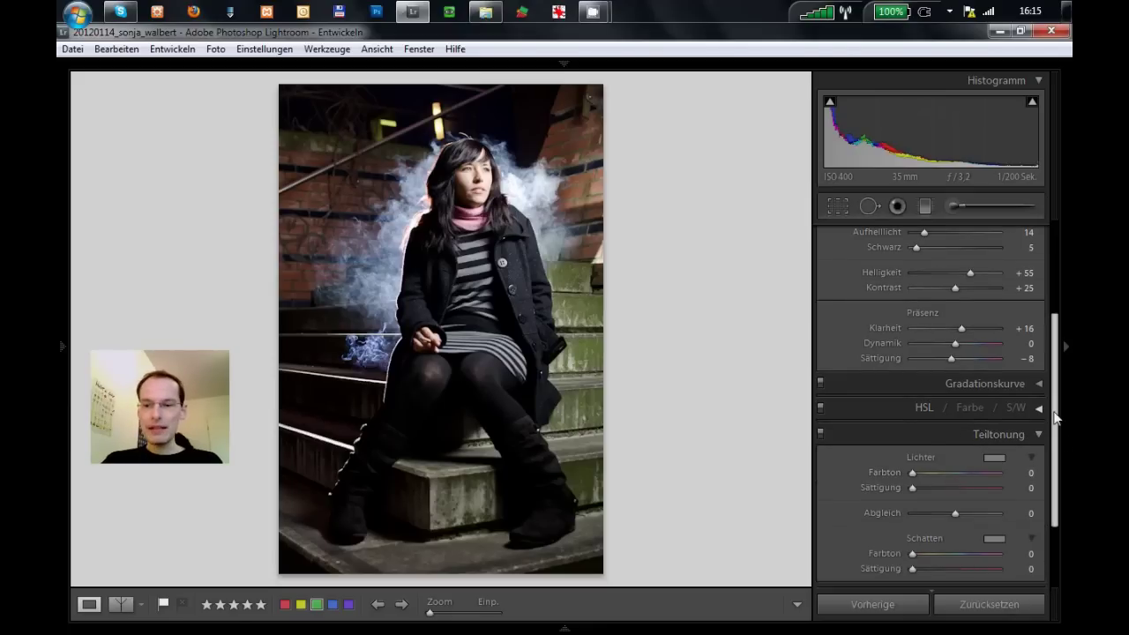
pyautogui.scroll(-2, 1062, 462)
pyautogui.scroll(-1, 1062, 462)
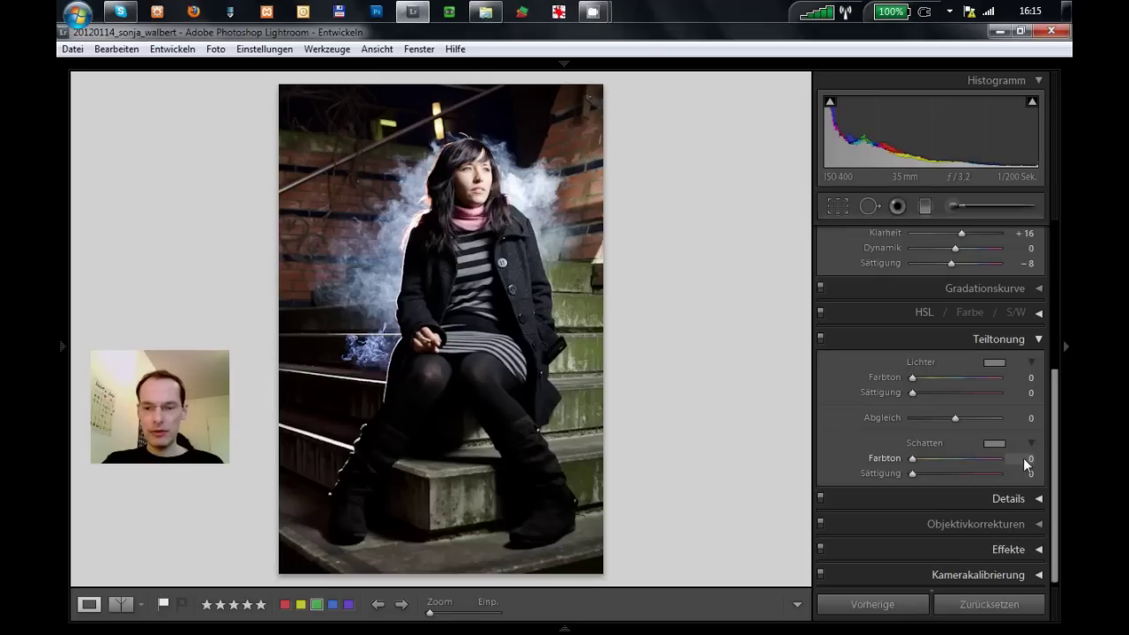
pyautogui.moveTo(1013, 460)
pyautogui.mouseDown()
pyautogui.moveTo(1035, 462)
pyautogui.moveTo(1030, 469)
pyautogui.mouseUp()
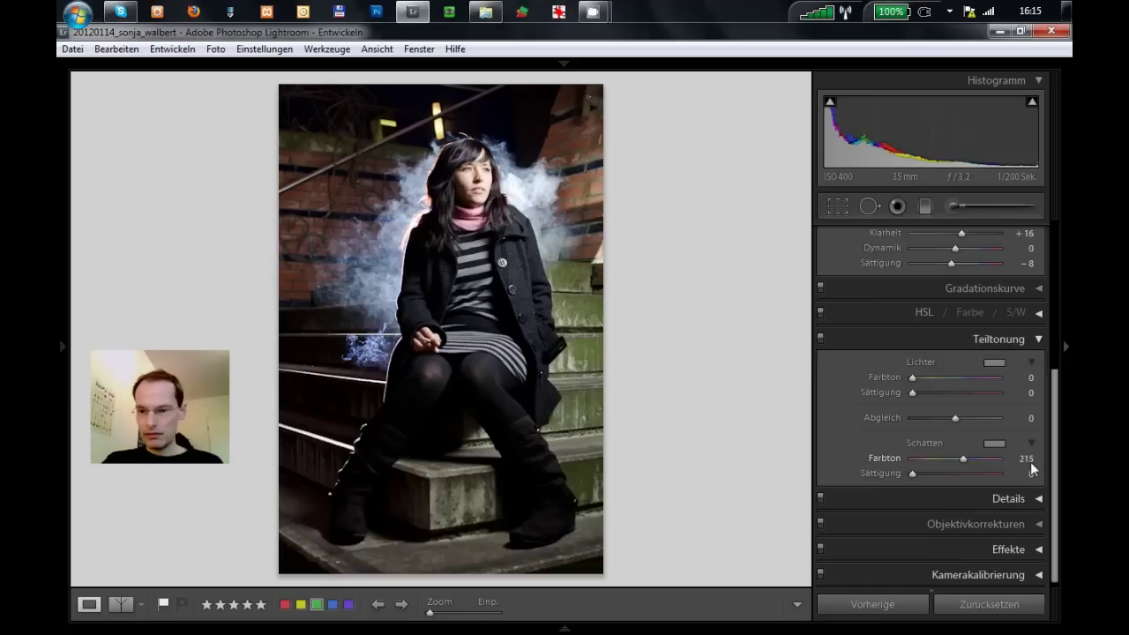
pyautogui.moveTo(1030, 470); pyautogui.dragTo(1033, 470)
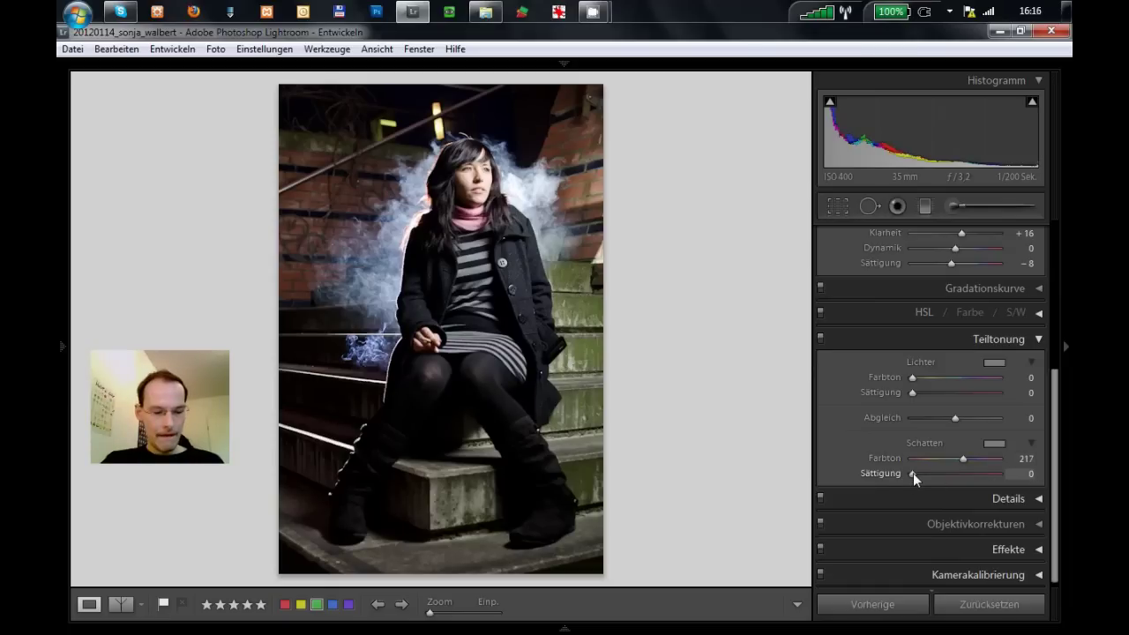
pyautogui.moveTo(913, 472); pyautogui.dragTo(955, 474)
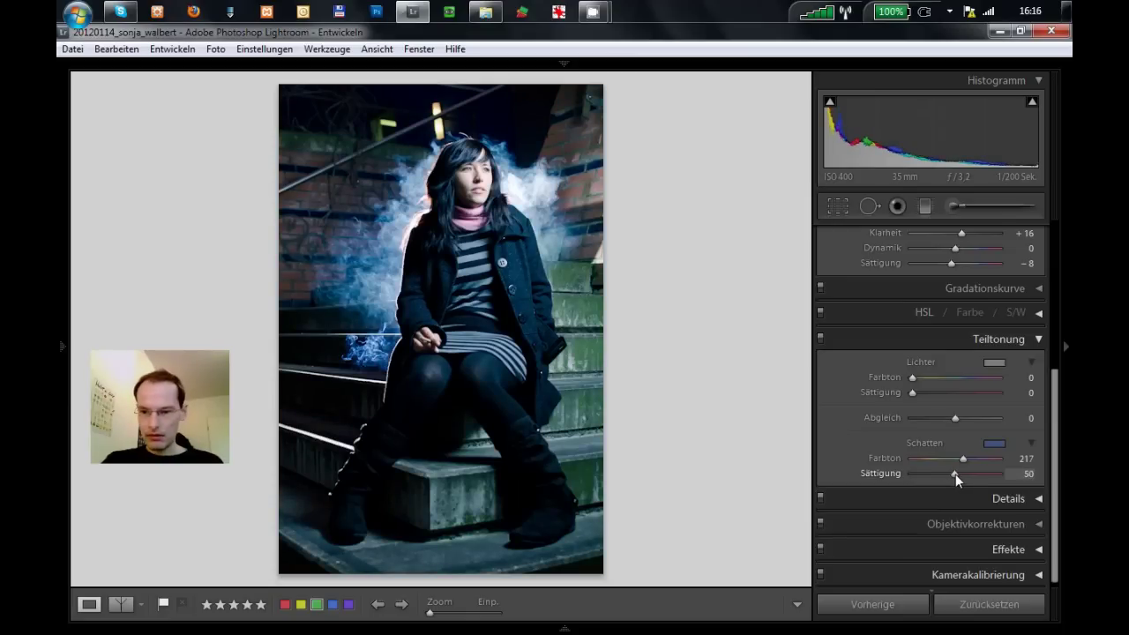
# Set split-toning balance to +44 and shadow hue to 215, toggling the effect to compare.
pyautogui.moveTo(955, 417)
pyautogui.mouseDown()
pyautogui.moveTo(965, 420)
pyautogui.moveTo(883, 427)
pyautogui.moveTo(901, 419)
pyautogui.mouseUp()
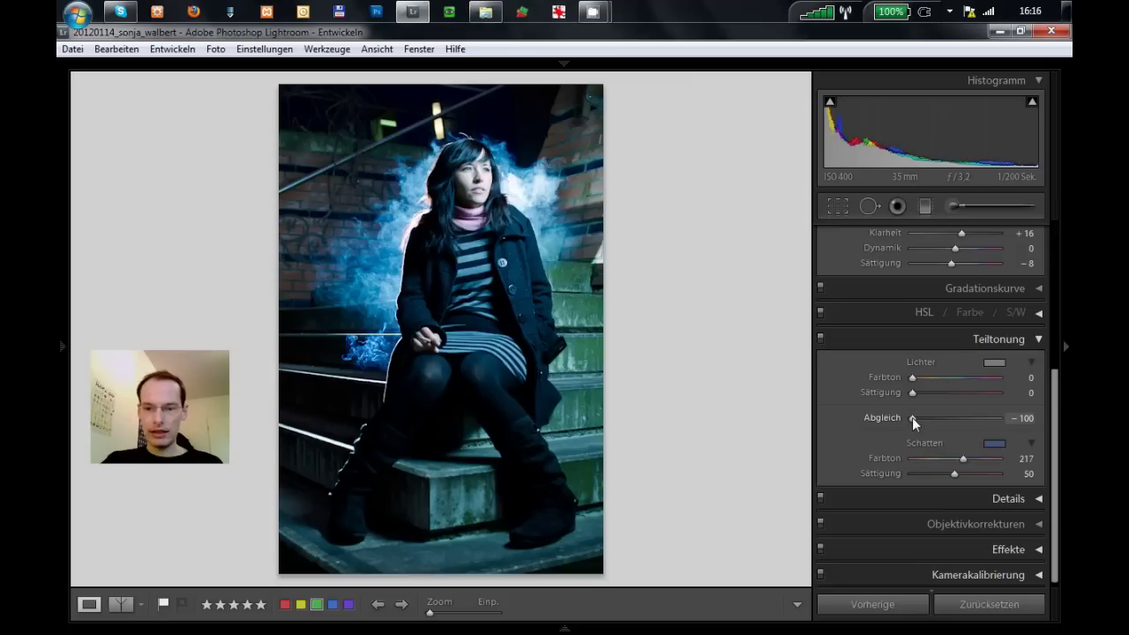
pyautogui.moveTo(912, 417)
pyautogui.mouseDown()
pyautogui.moveTo(984, 419)
pyautogui.moveTo(974, 420)
pyautogui.mouseUp()
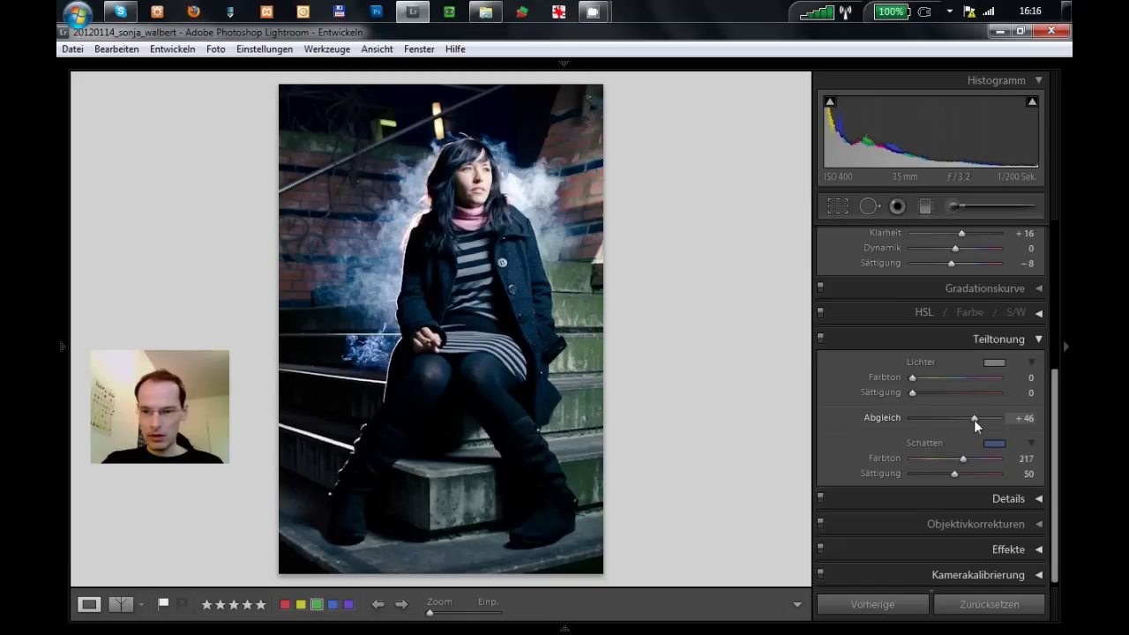
pyautogui.moveTo(973, 420); pyautogui.dragTo(972, 420)
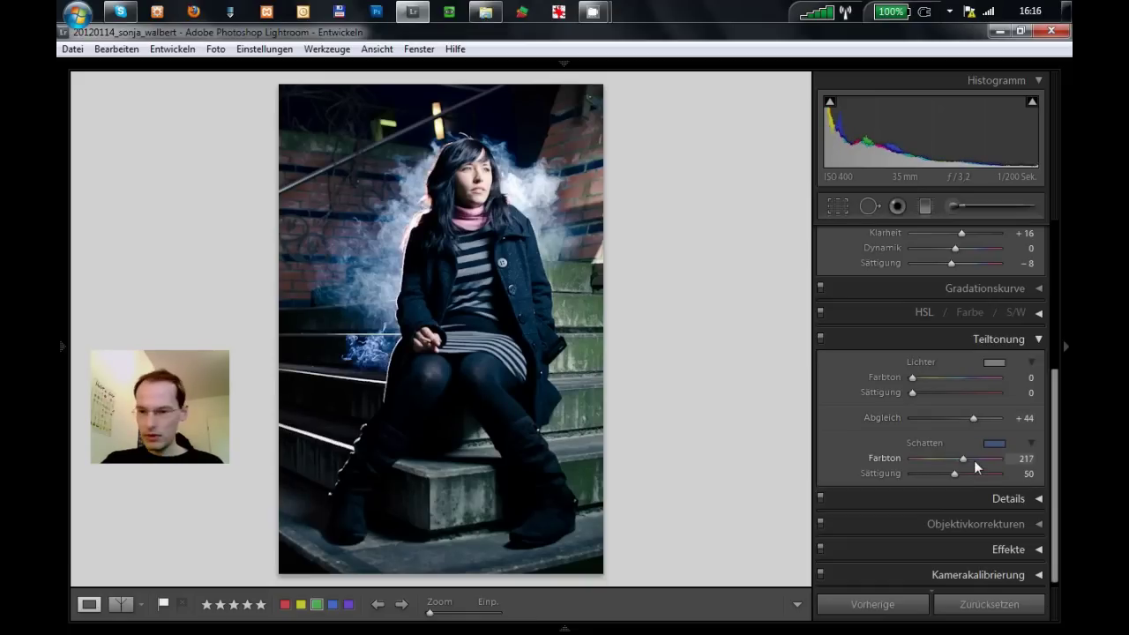
pyautogui.click(964, 458)
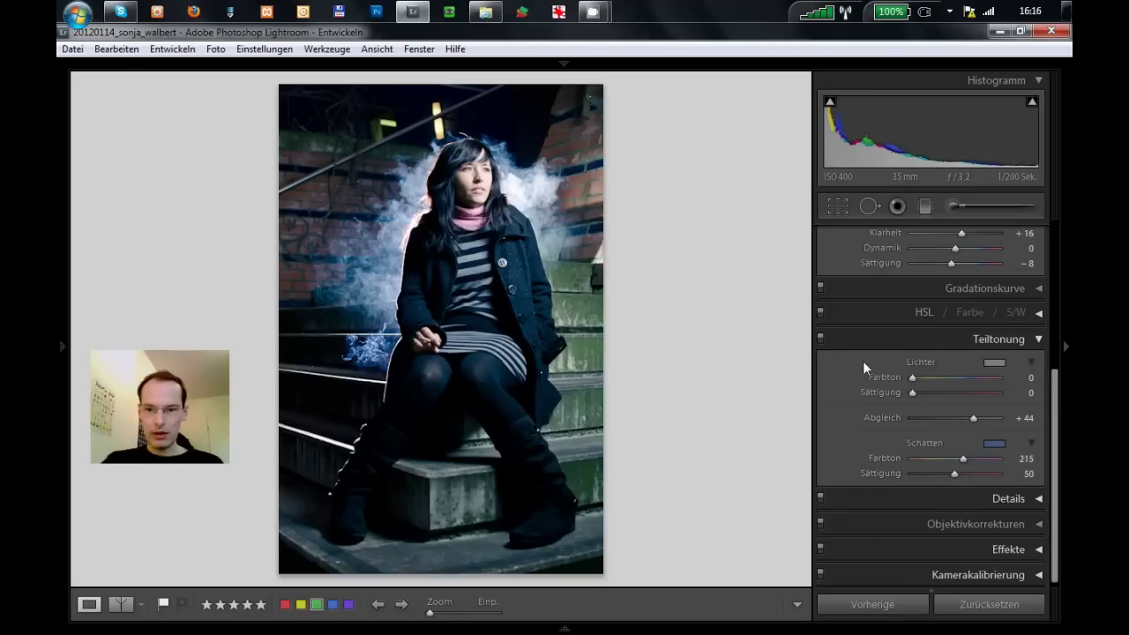
pyautogui.click(821, 338)
pyautogui.click(820, 339)
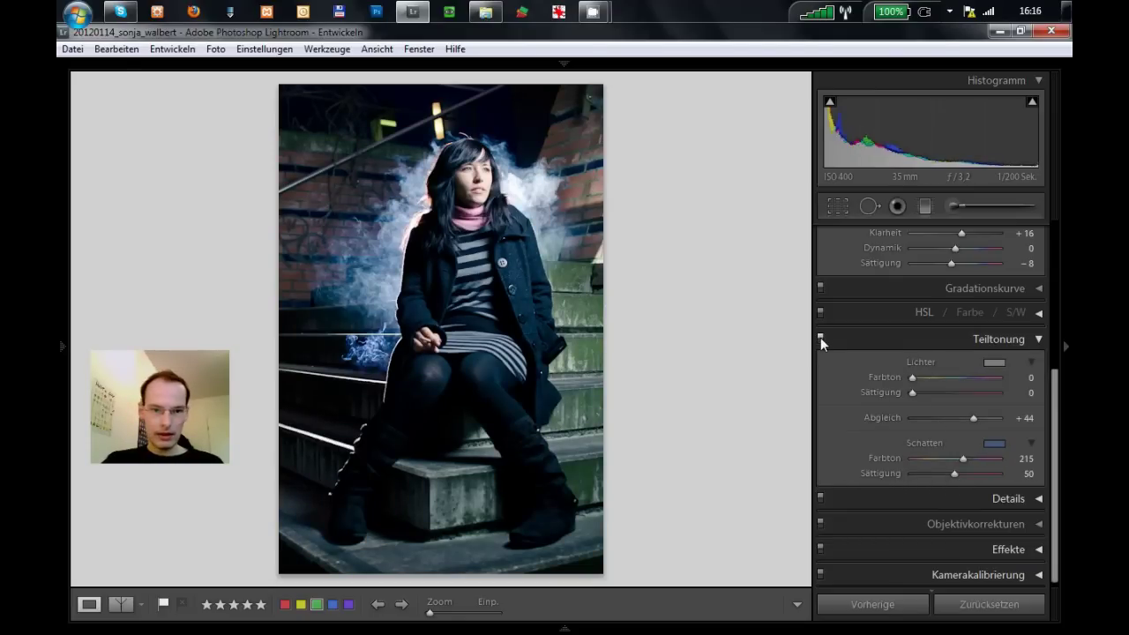
pyautogui.click(821, 339)
pyautogui.click(820, 339)
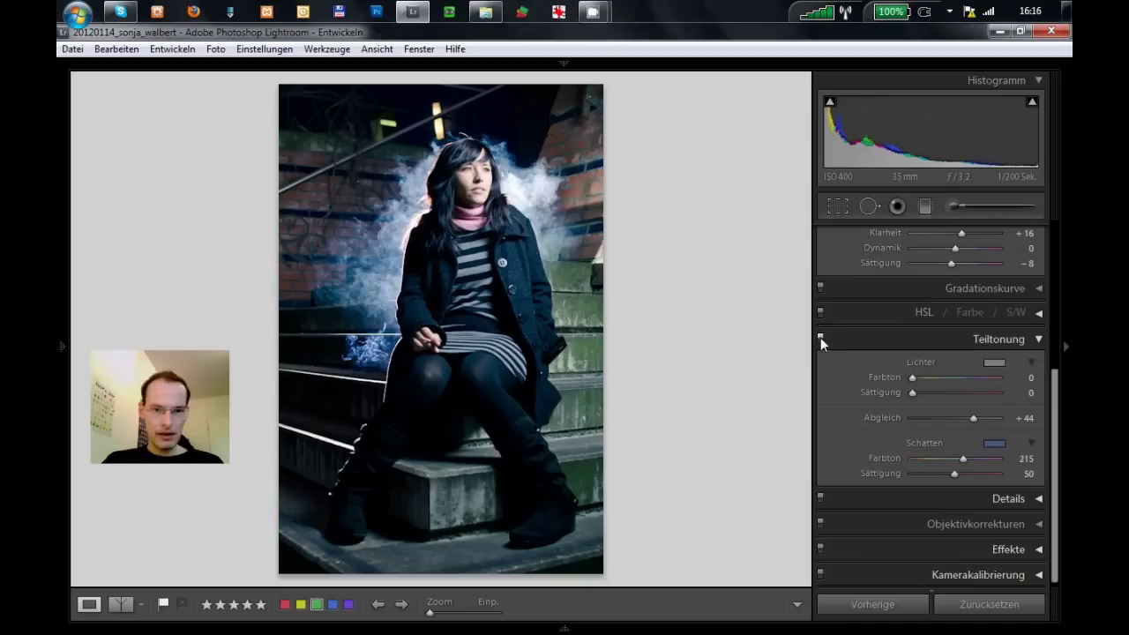
pyautogui.click(820, 339)
pyautogui.click(820, 339)
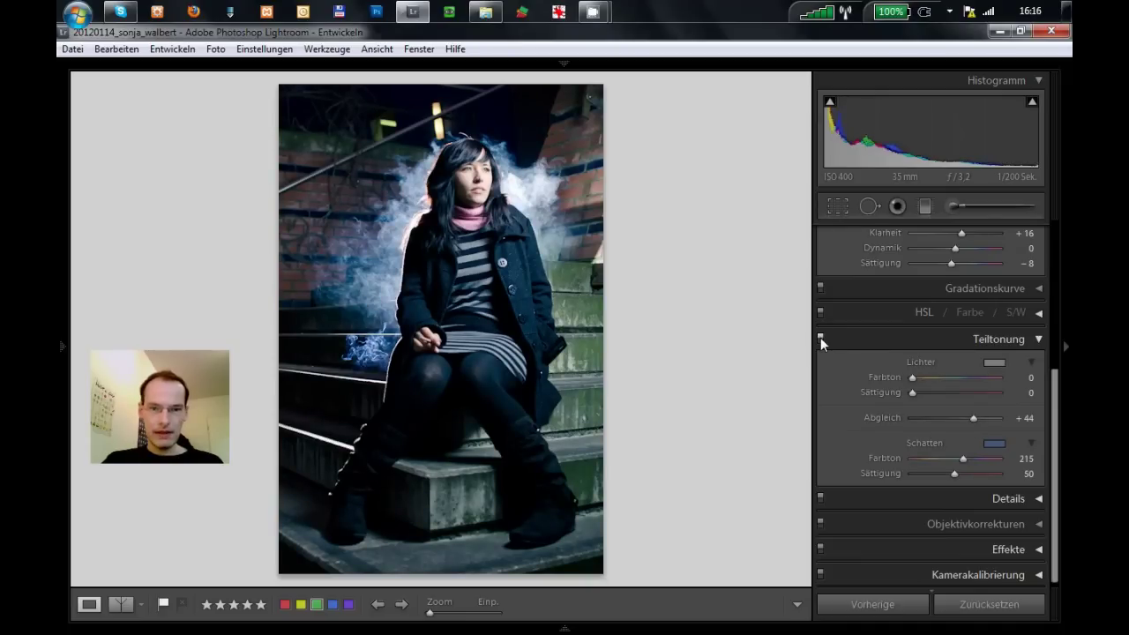
# Preview the eye in Detail and raise sharpening amount from 25 to 50.
pyautogui.click(925, 341)
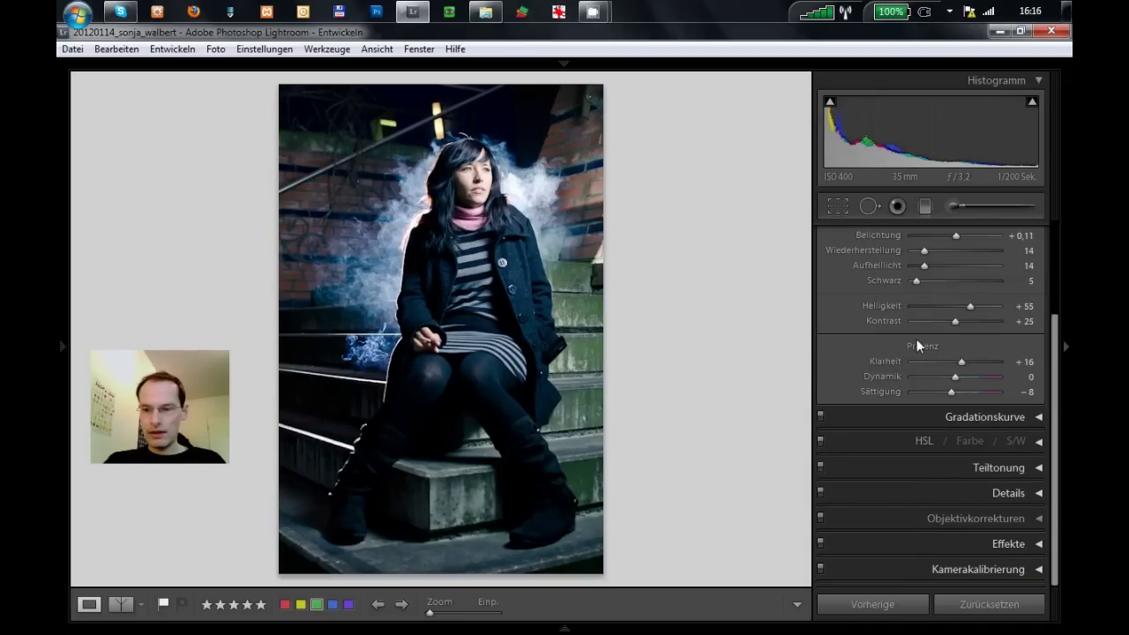
pyautogui.click(949, 489)
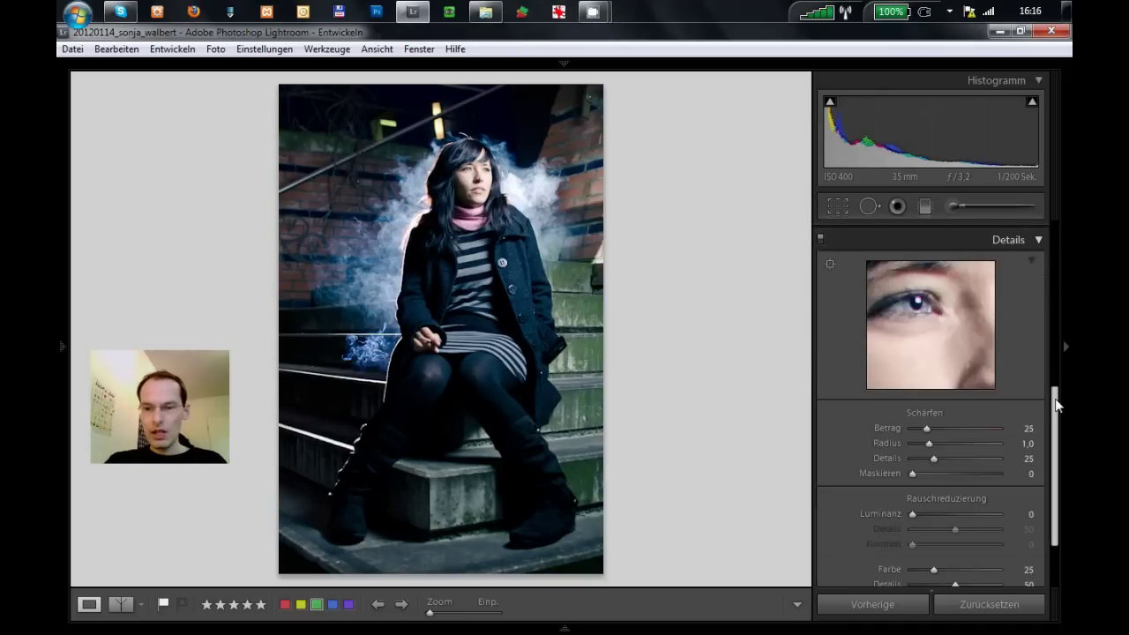
pyautogui.click(830, 263)
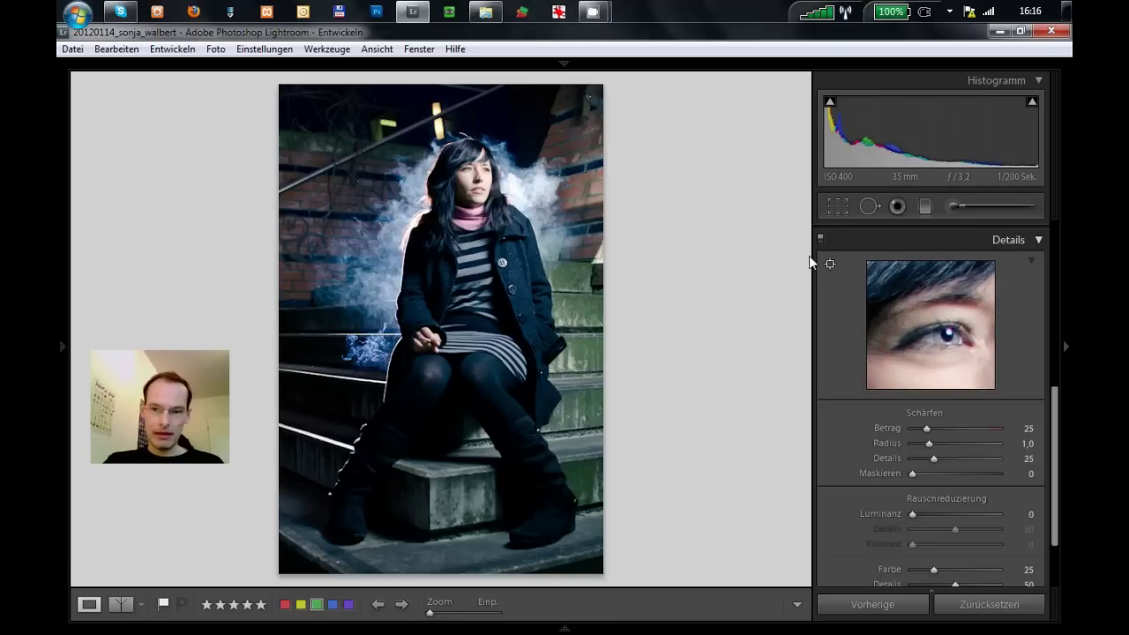
pyautogui.click(469, 176)
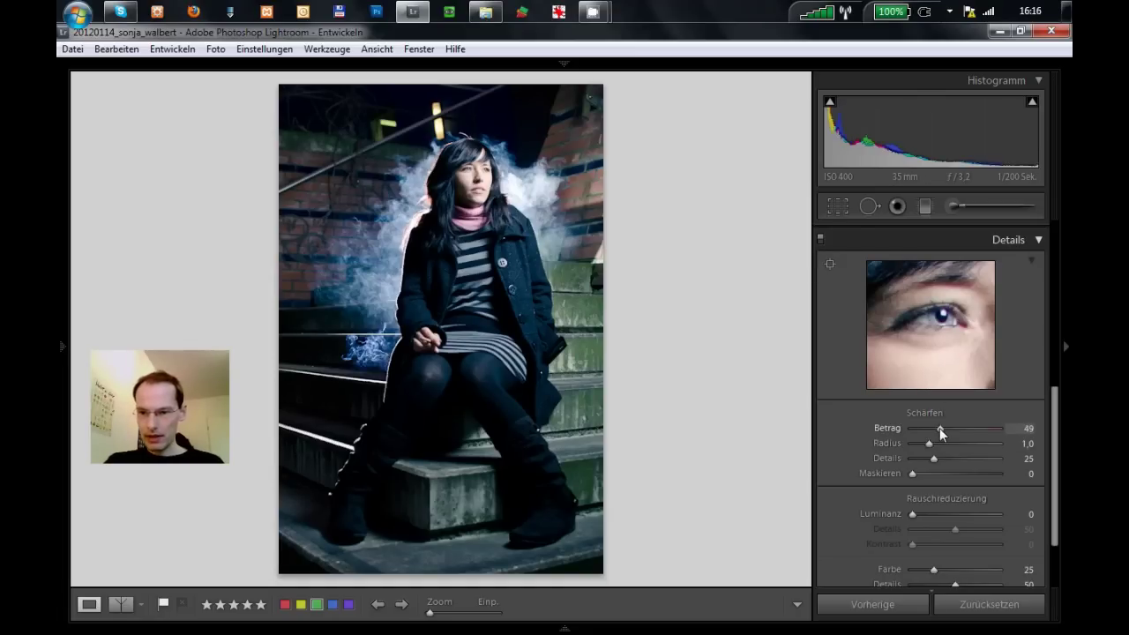
pyautogui.moveTo(939, 428); pyautogui.dragTo(940, 428)
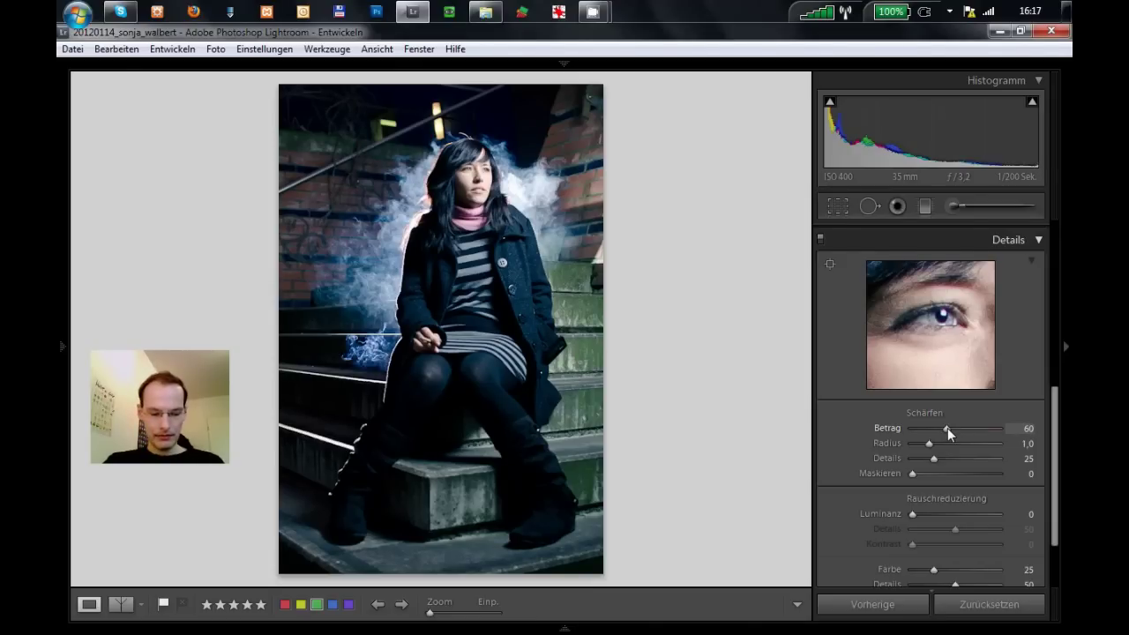
pyautogui.moveTo(947, 428); pyautogui.dragTo(946, 428)
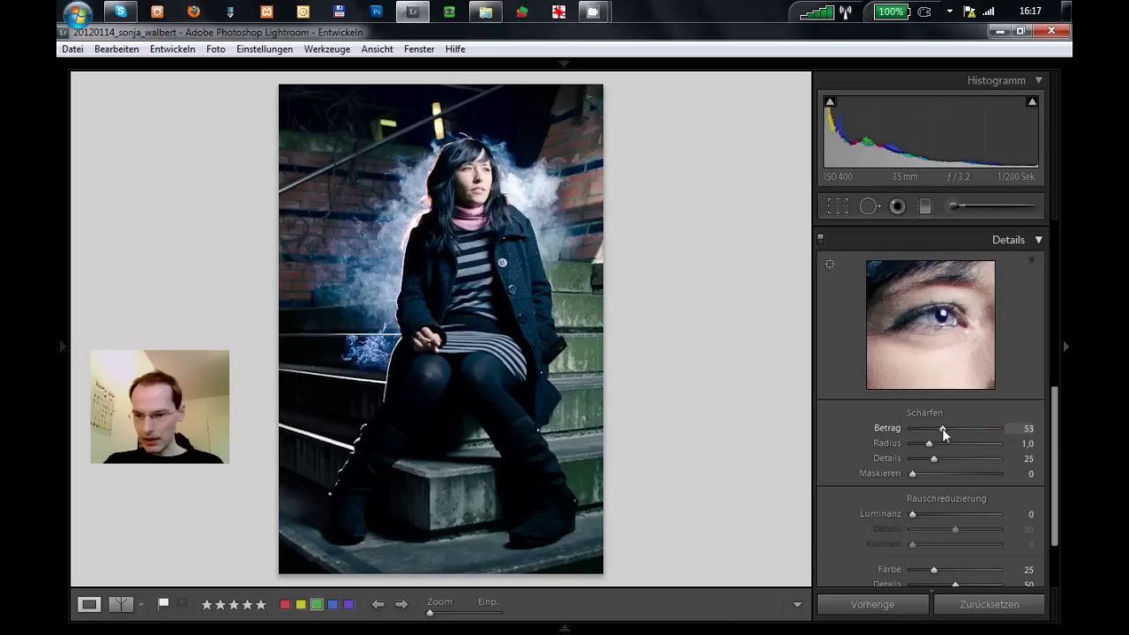
pyautogui.moveTo(942, 429); pyautogui.dragTo(941, 429)
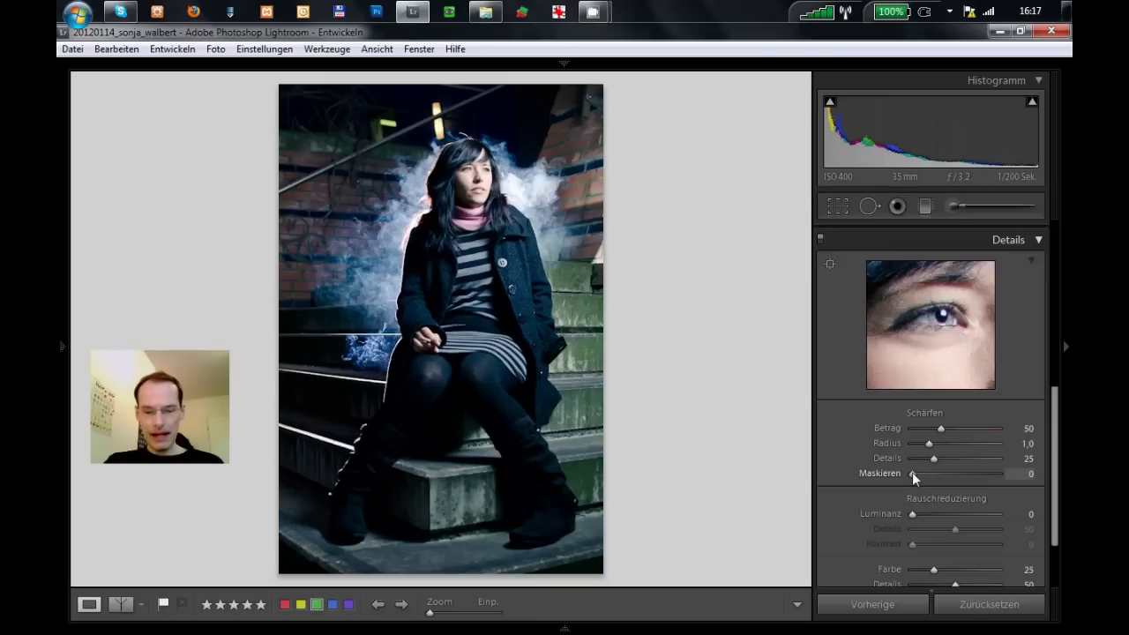
# Alt-drag sharpening Masking up to 90 while watching the black-and-white mask preview.
pyautogui.press('alt')
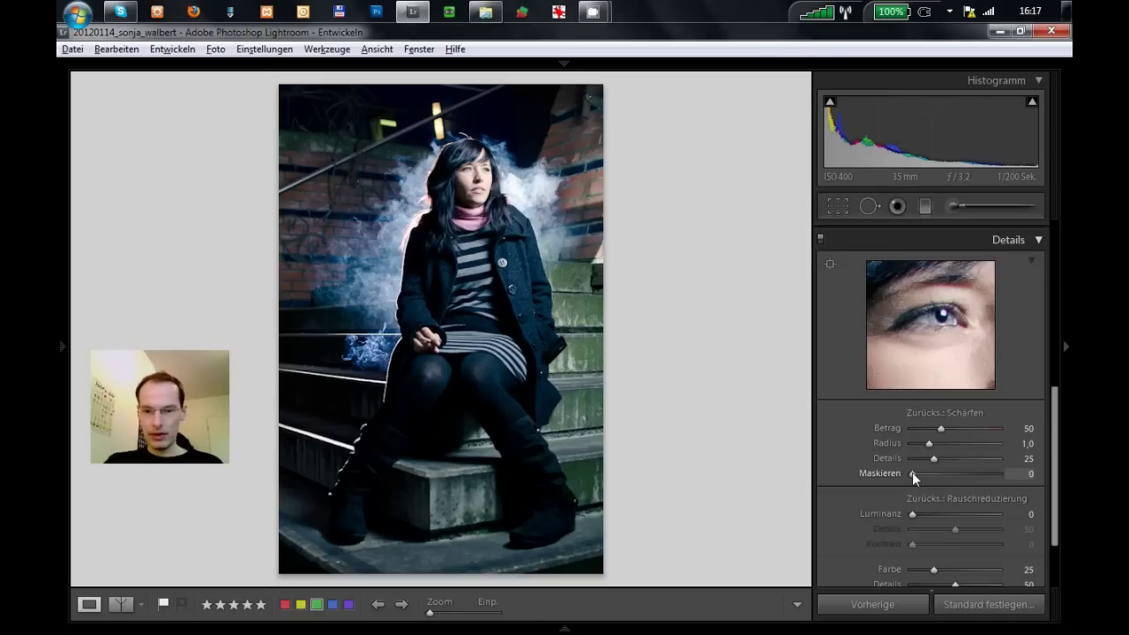
pyautogui.moveTo(913, 473); pyautogui.dragTo(928, 475)
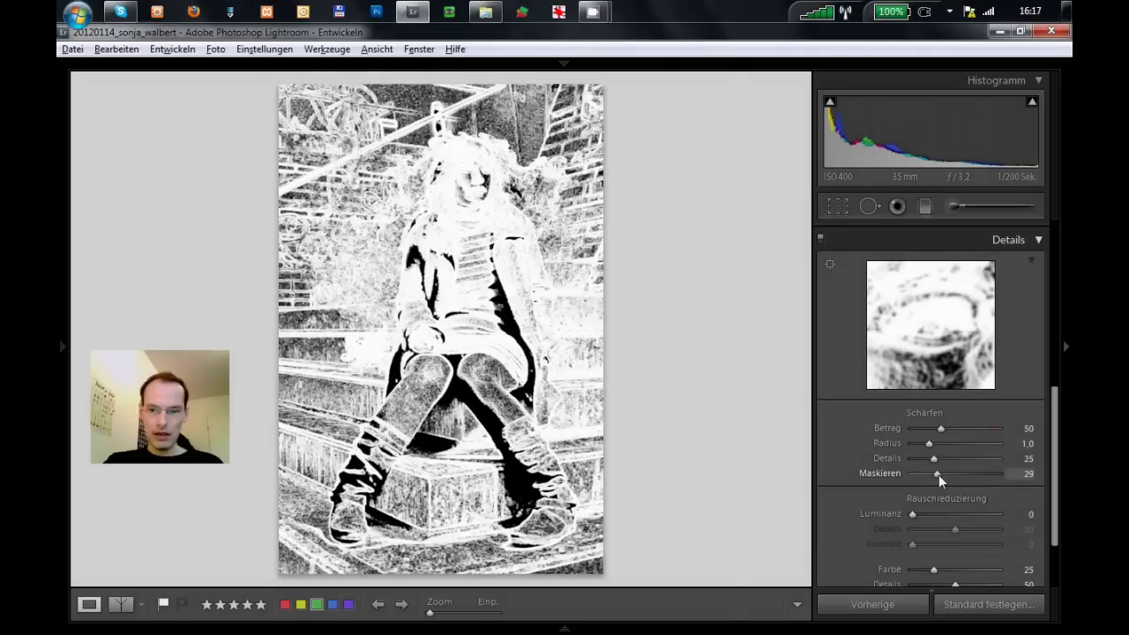
pyautogui.moveTo(929, 474)
pyautogui.mouseDown()
pyautogui.moveTo(998, 475)
pyautogui.moveTo(923, 477)
pyautogui.mouseUp()
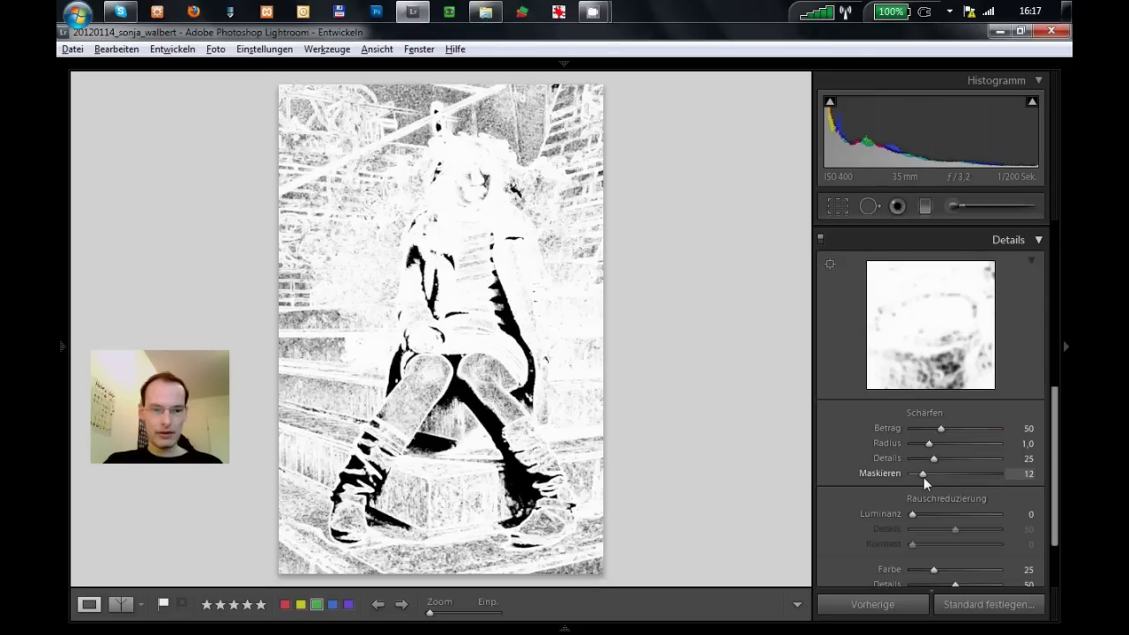
pyautogui.moveTo(923, 477); pyautogui.dragTo(989, 479)
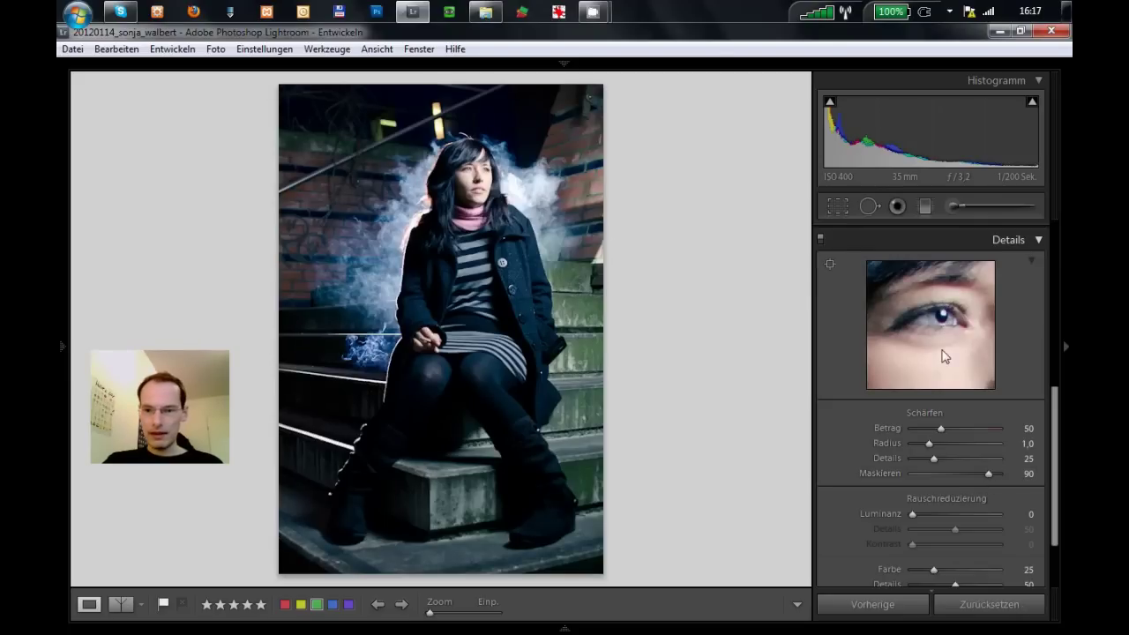
# Compare sharpening on and off on the face at 1:1, setting amount 53.
pyautogui.click(487, 179)
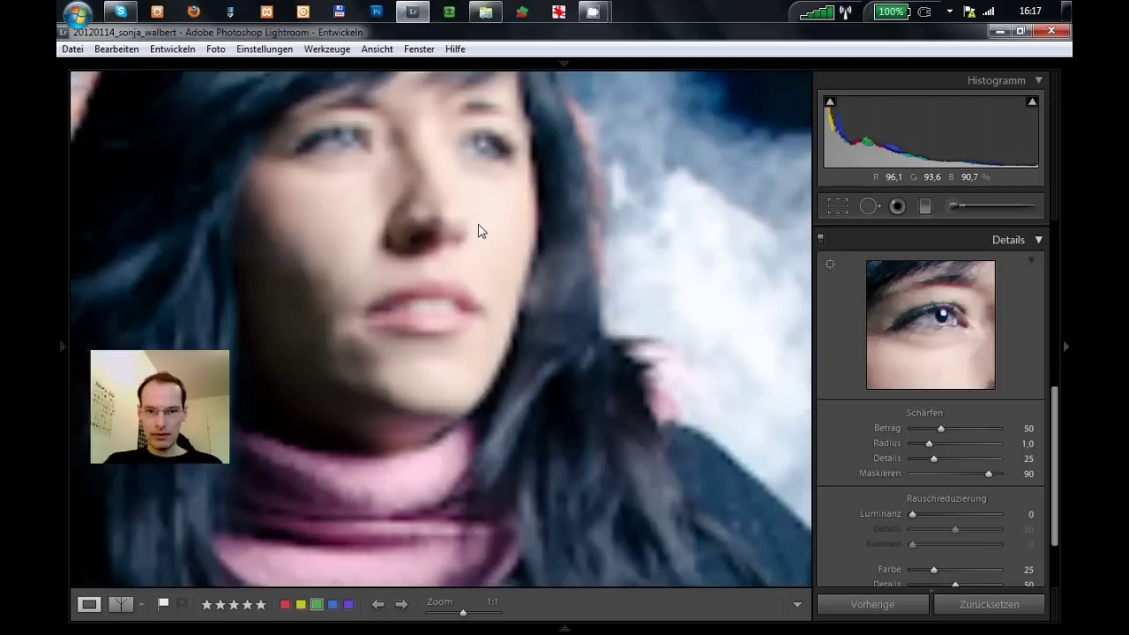
pyautogui.moveTo(479, 227); pyautogui.dragTo(470, 298)
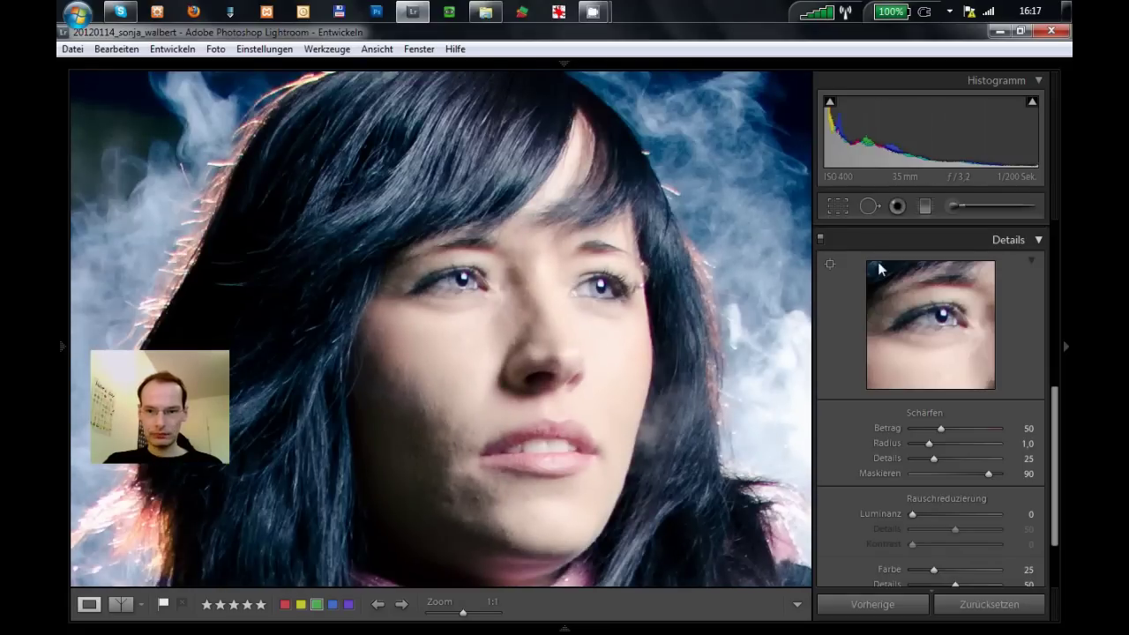
pyautogui.click(819, 239)
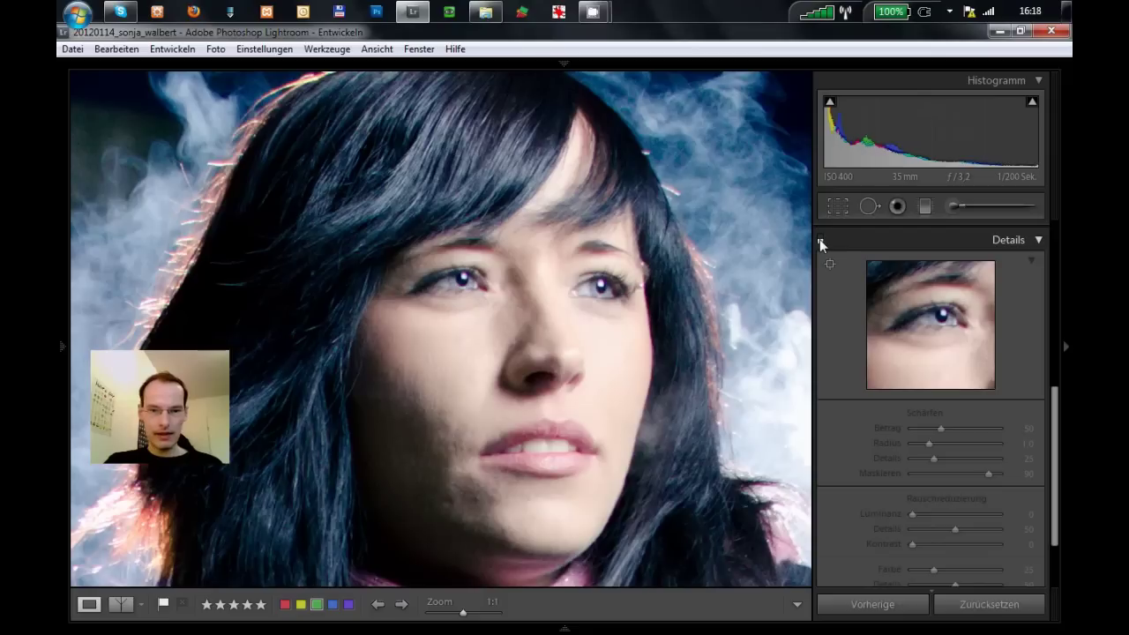
pyautogui.click(820, 239)
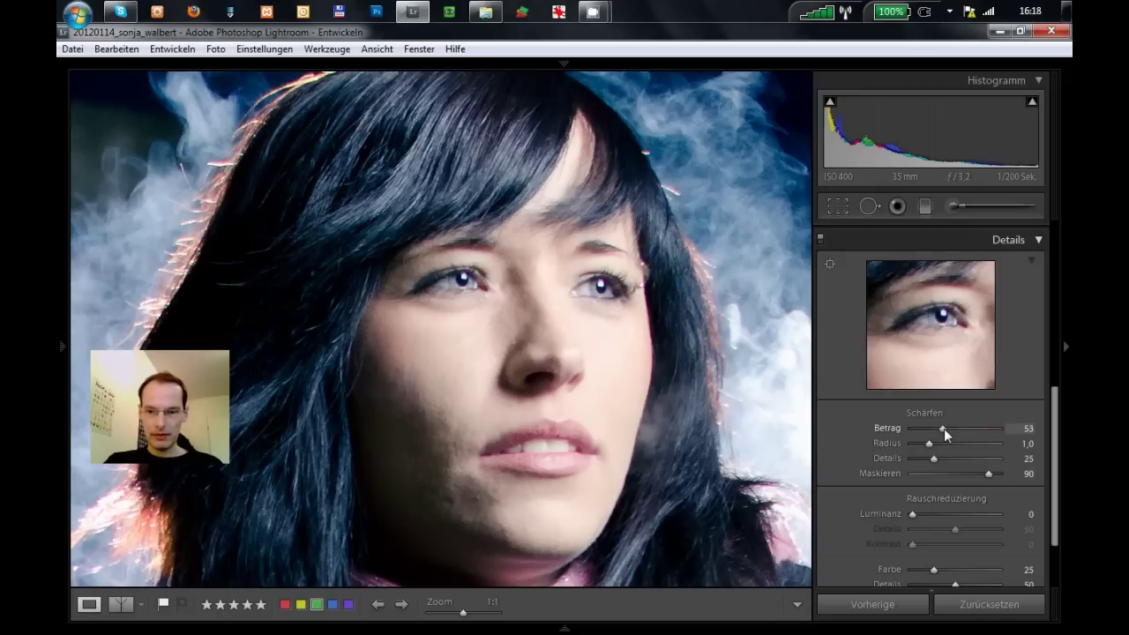
pyautogui.click(704, 292)
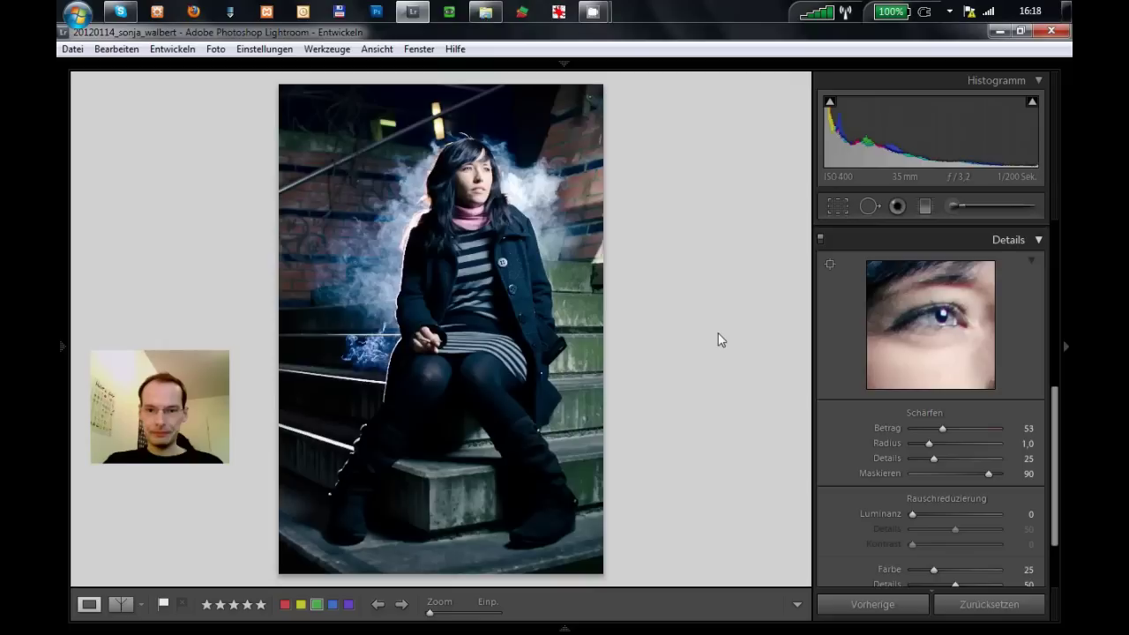
pyautogui.click(916, 241)
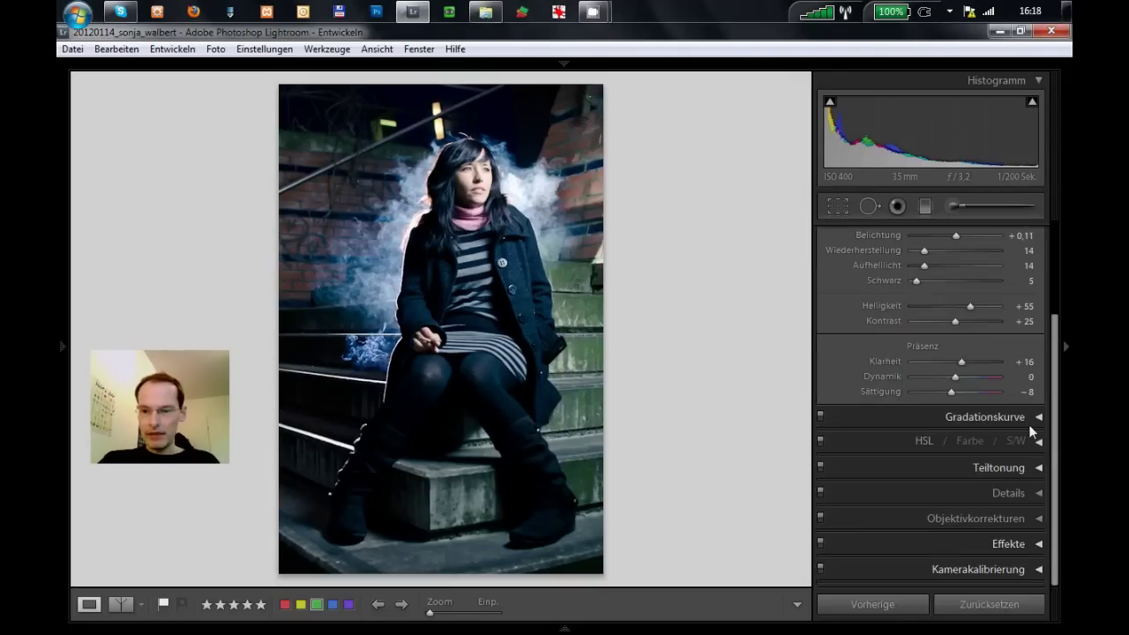
# Enable the Nikon lens profile correction, toggling it off and on to compare the corners.
pyautogui.click(953, 517)
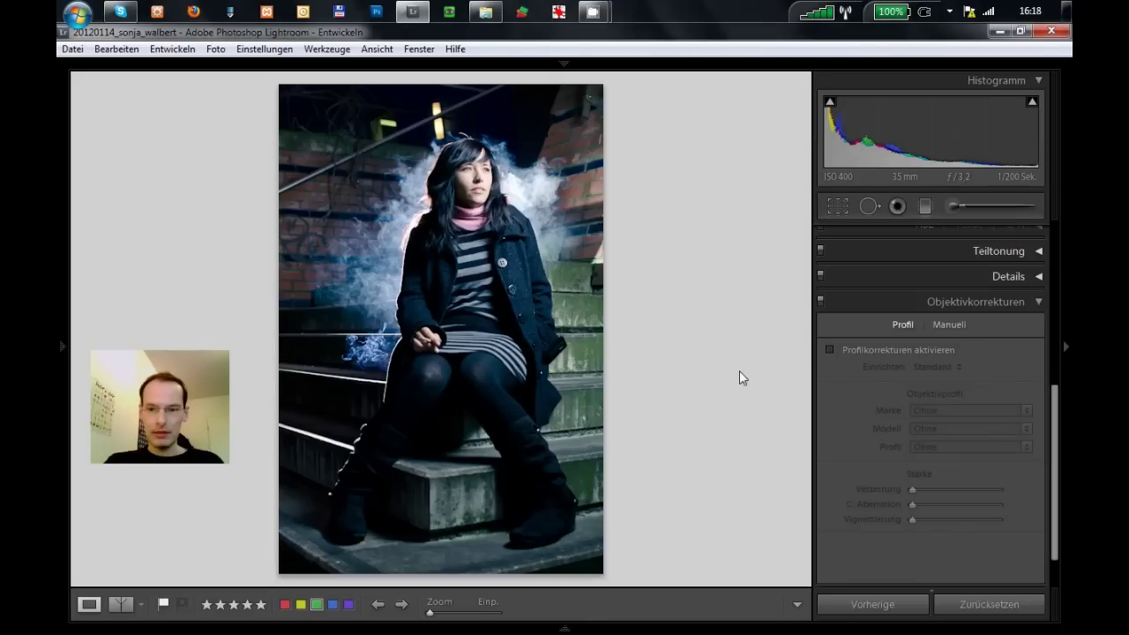
pyautogui.click(828, 350)
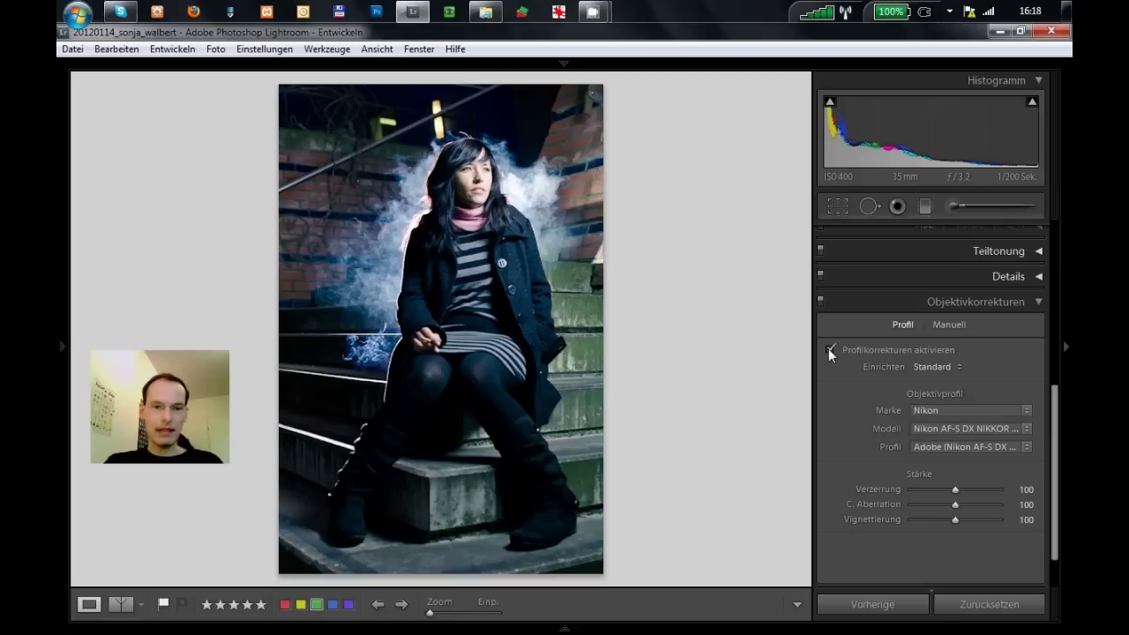
pyautogui.click(829, 350)
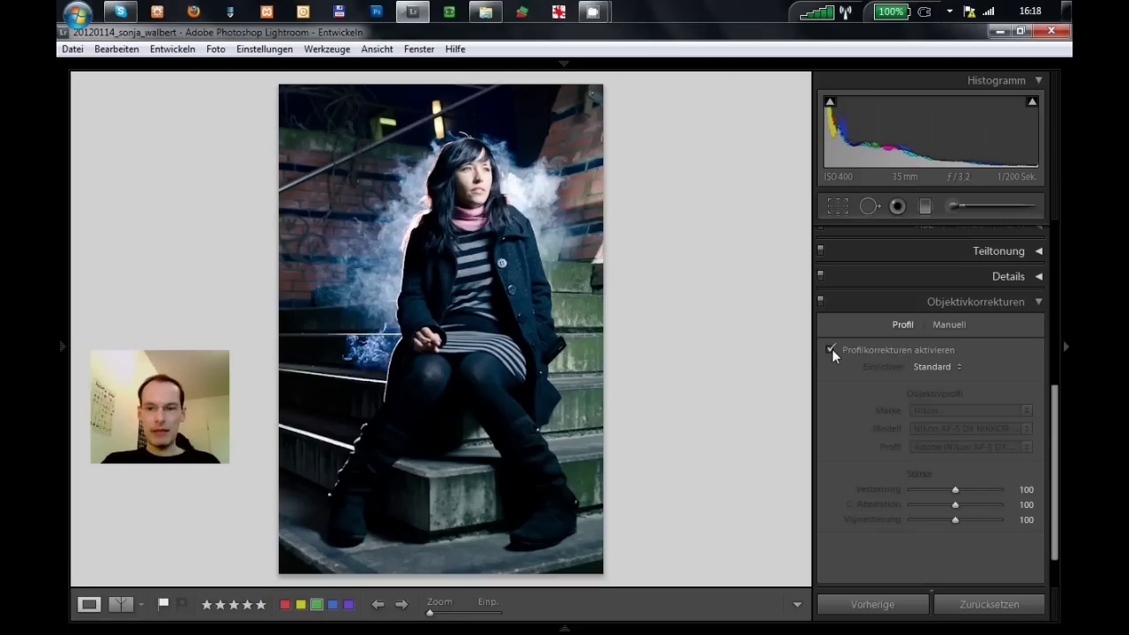
pyautogui.click(828, 349)
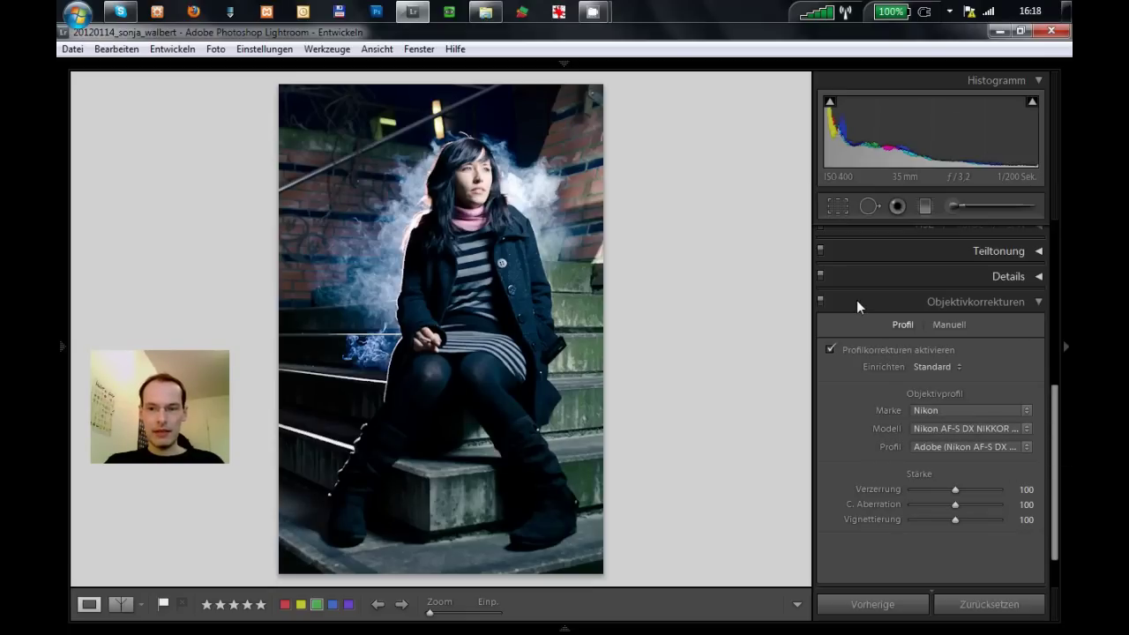
pyautogui.click(821, 302)
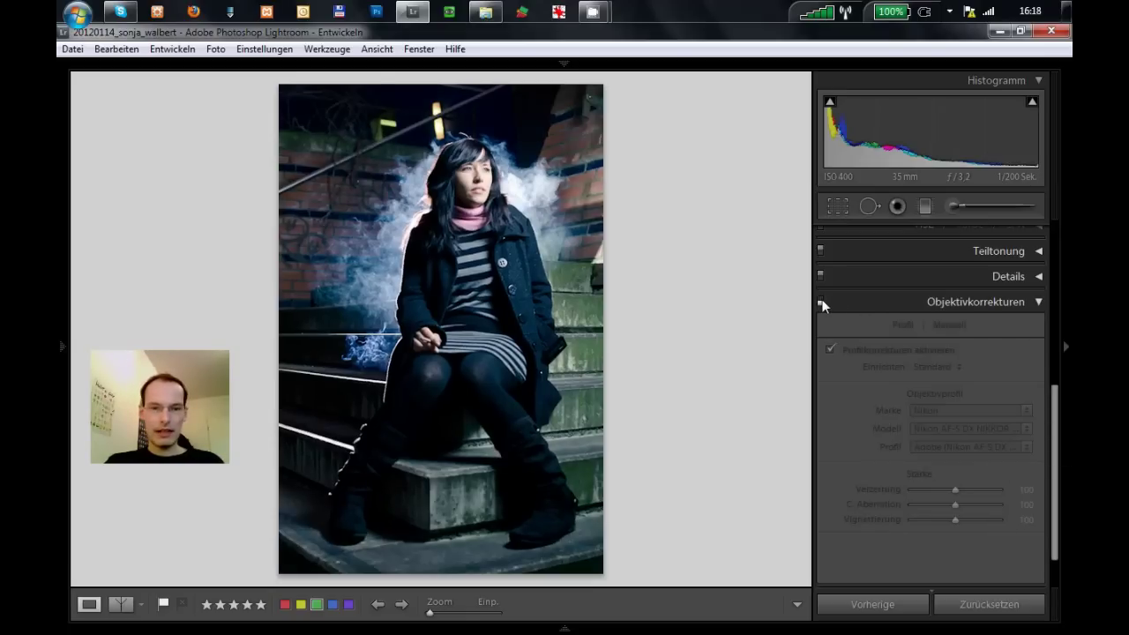
pyautogui.click(821, 301)
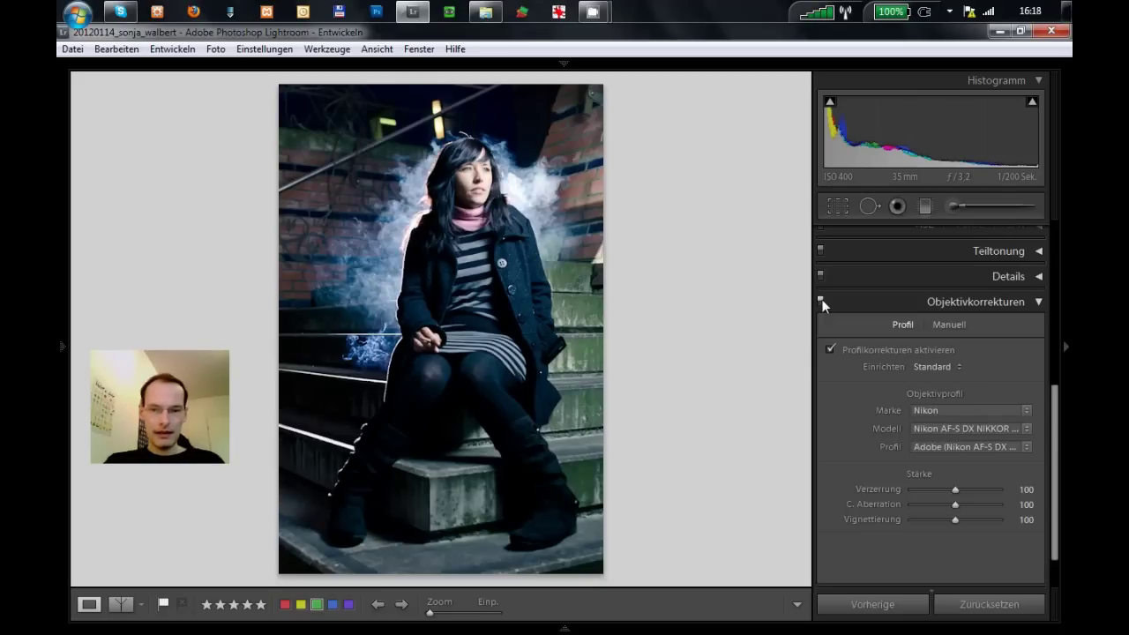
pyautogui.click(821, 302)
pyautogui.click(821, 302)
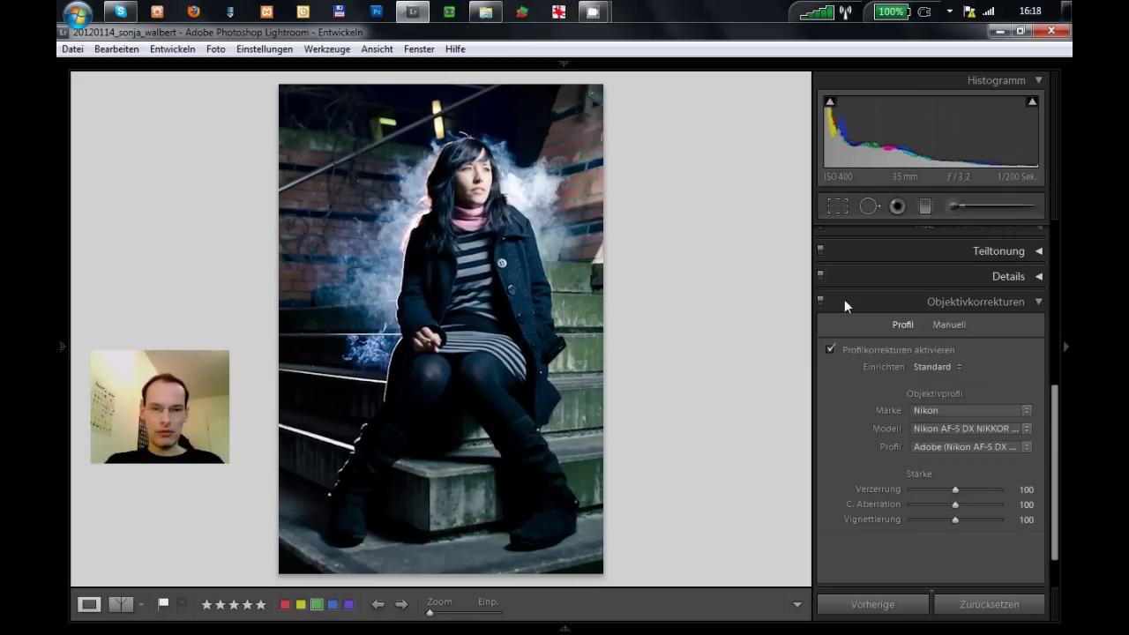
pyautogui.click(854, 298)
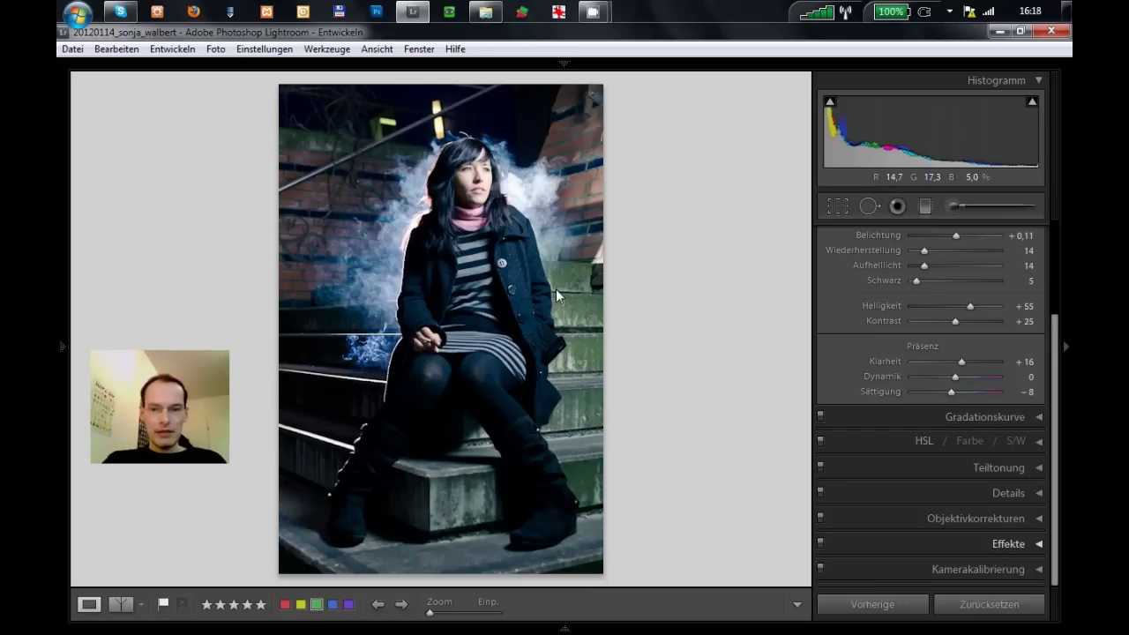
# Darken the portrait's edges with a post-crop vignette amount of −46.
pyautogui.click(1010, 543)
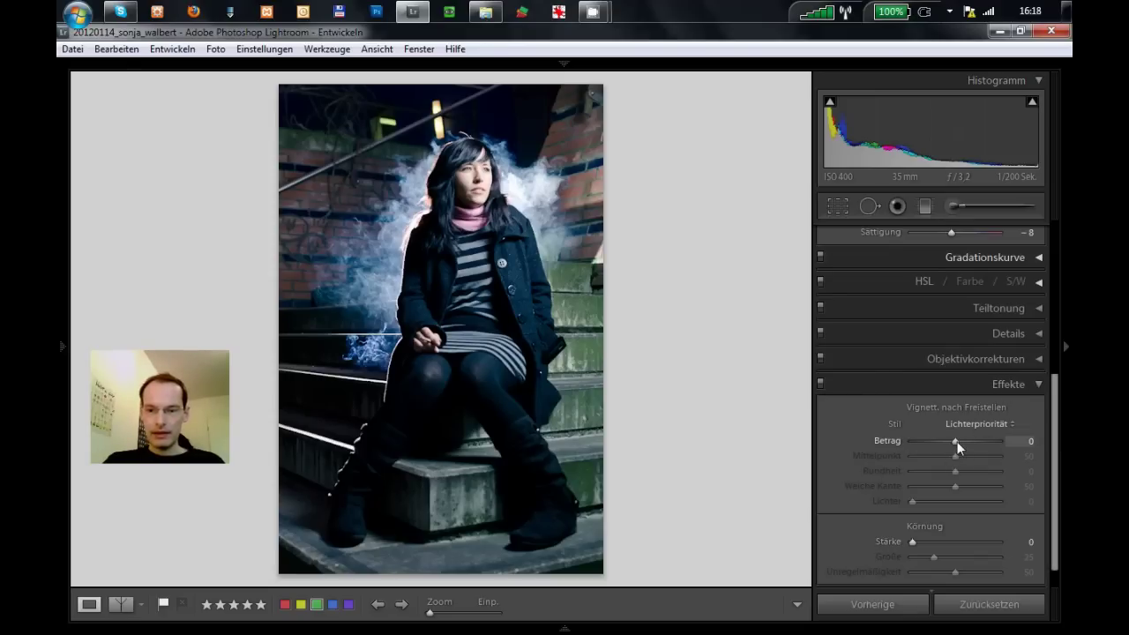
pyautogui.moveTo(957, 441); pyautogui.dragTo(942, 441)
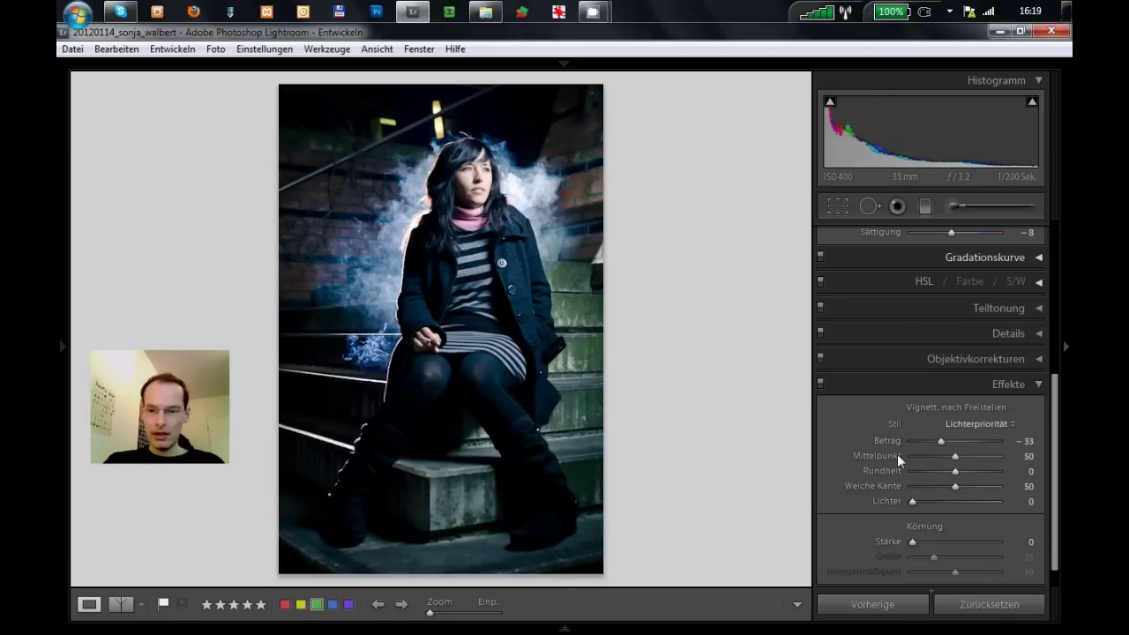
pyautogui.moveTo(941, 443)
pyautogui.mouseDown()
pyautogui.moveTo(925, 441)
pyautogui.moveTo(937, 441)
pyautogui.mouseUp()
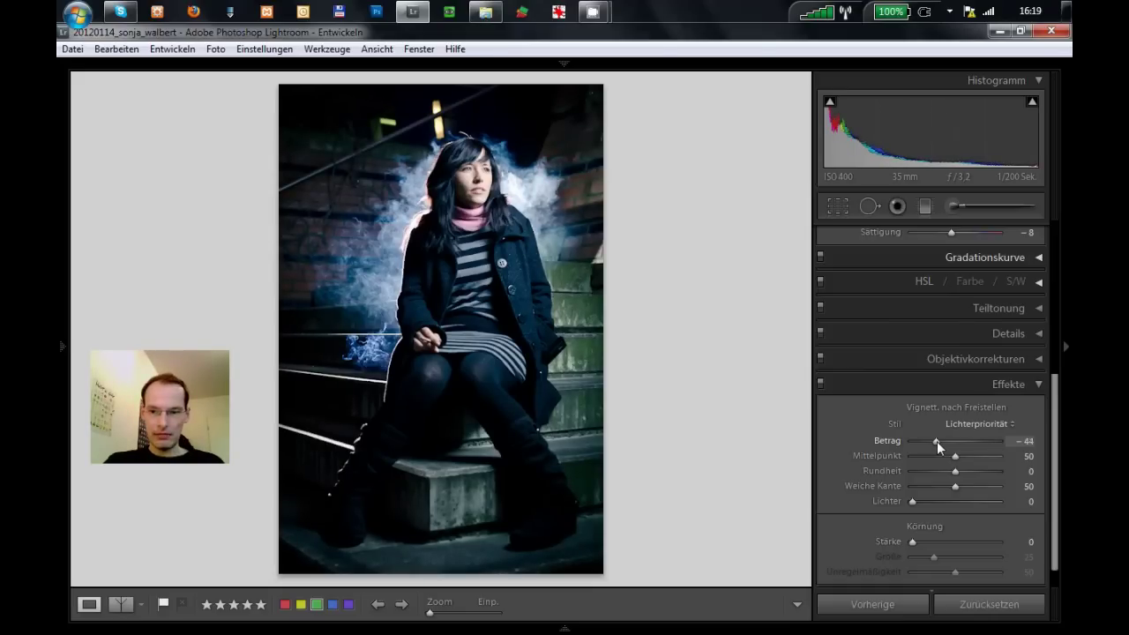
pyautogui.moveTo(937, 441); pyautogui.dragTo(936, 441)
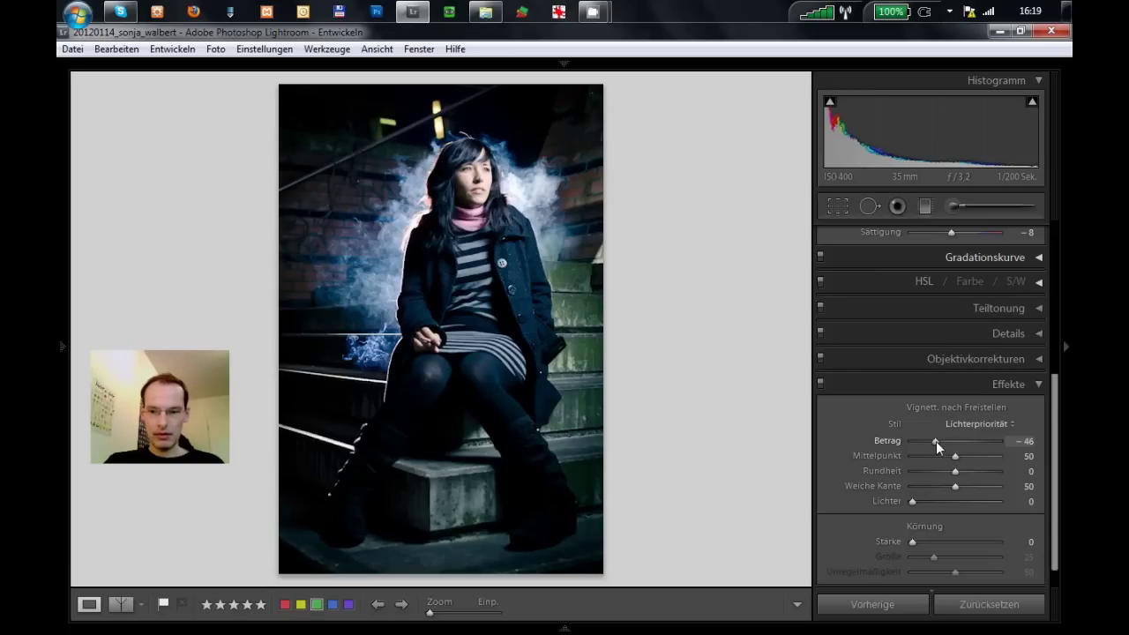